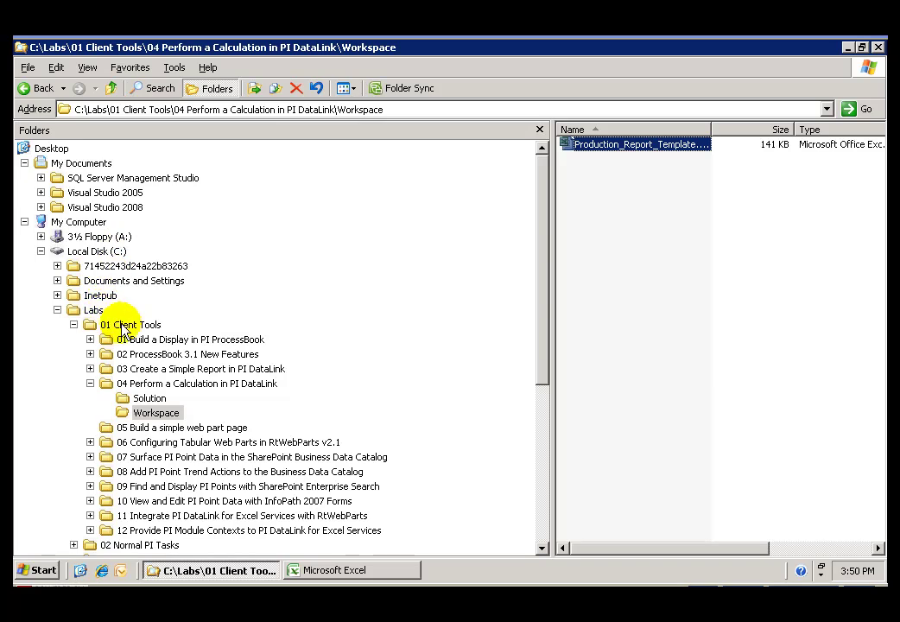
# Step: Open Production_Report_Solution.xls from the Solution folder and review its shift and hourly calculations
pyautogui.click(148, 398)
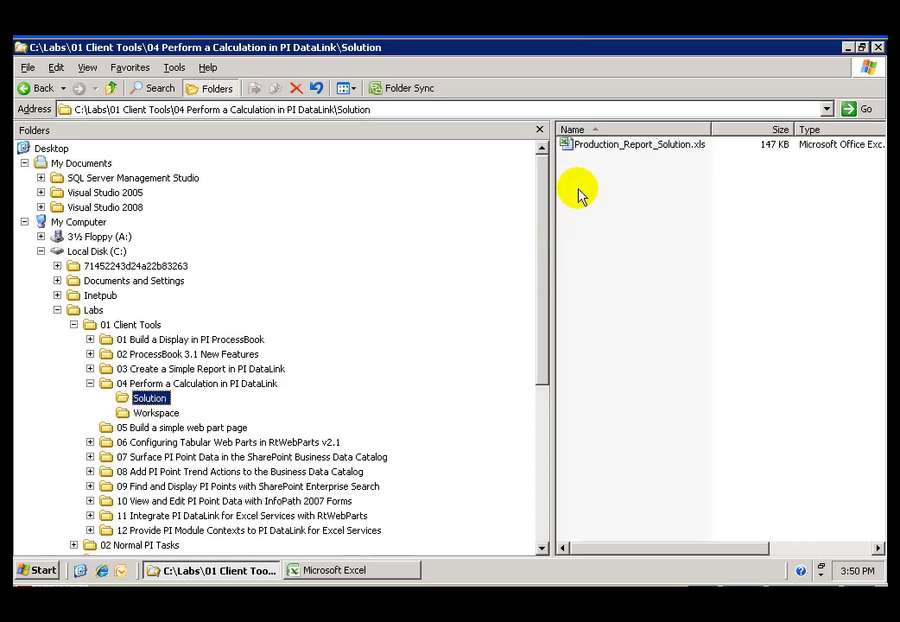
pyautogui.doubleClick(609, 147)
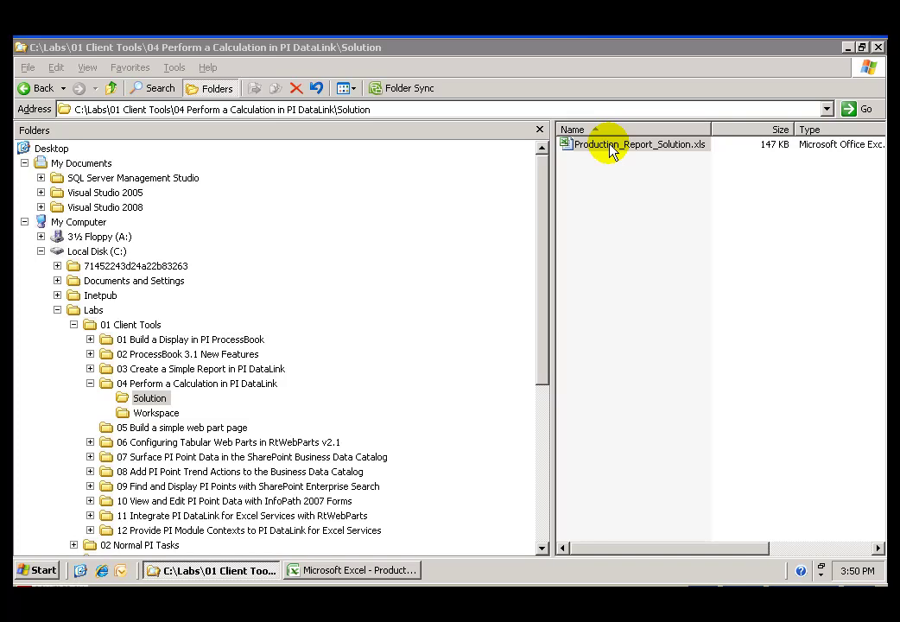
pyautogui.click(368, 572)
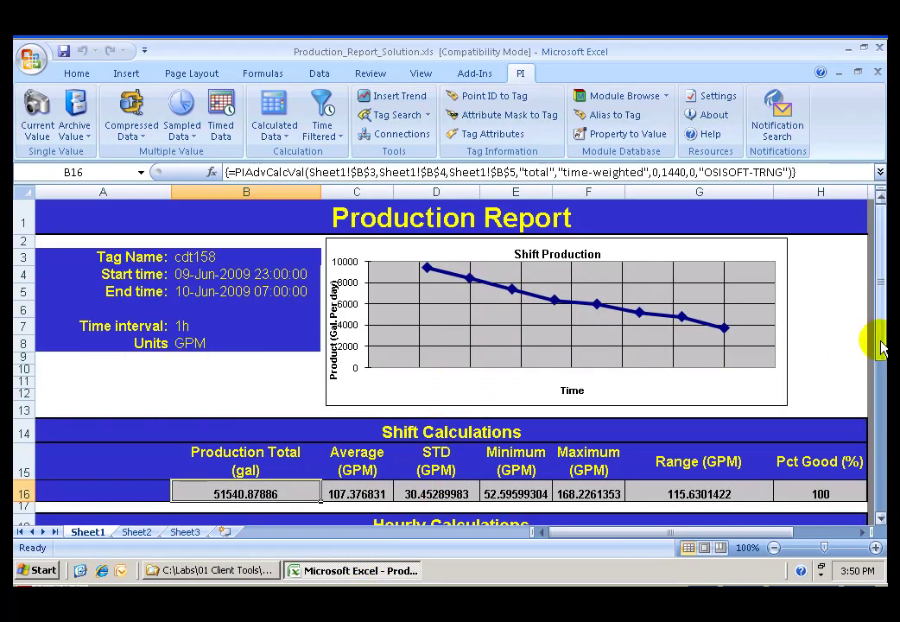
pyautogui.moveTo(880, 347); pyautogui.dragTo(862, 401)
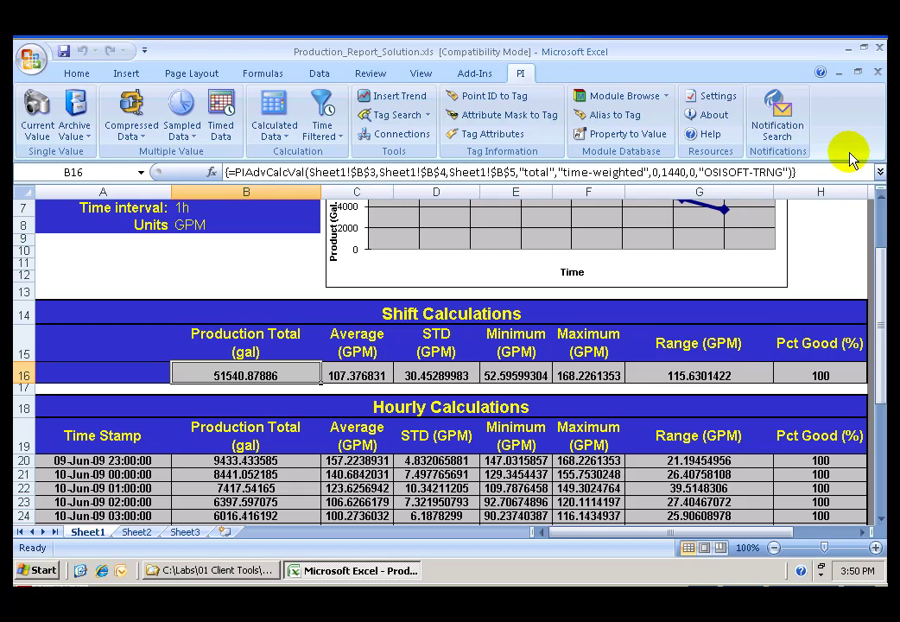
# Step: Close the solution workbook without saving and open the Production_Report_Template workbook from the Workspace folder
pyautogui.click(877, 71)
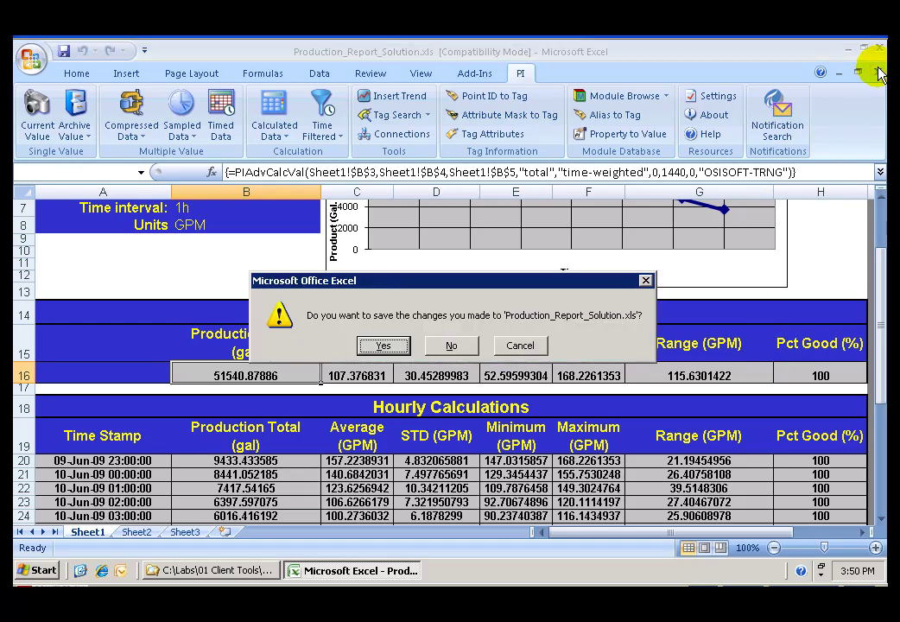
pyautogui.click(465, 346)
pyautogui.click(244, 575)
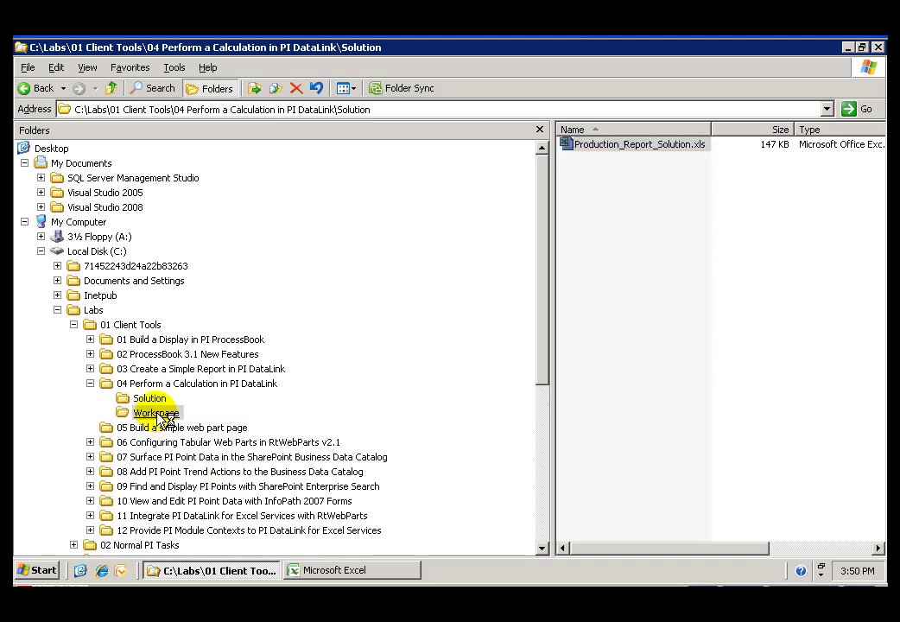
pyautogui.click(158, 415)
pyautogui.doubleClick(622, 145)
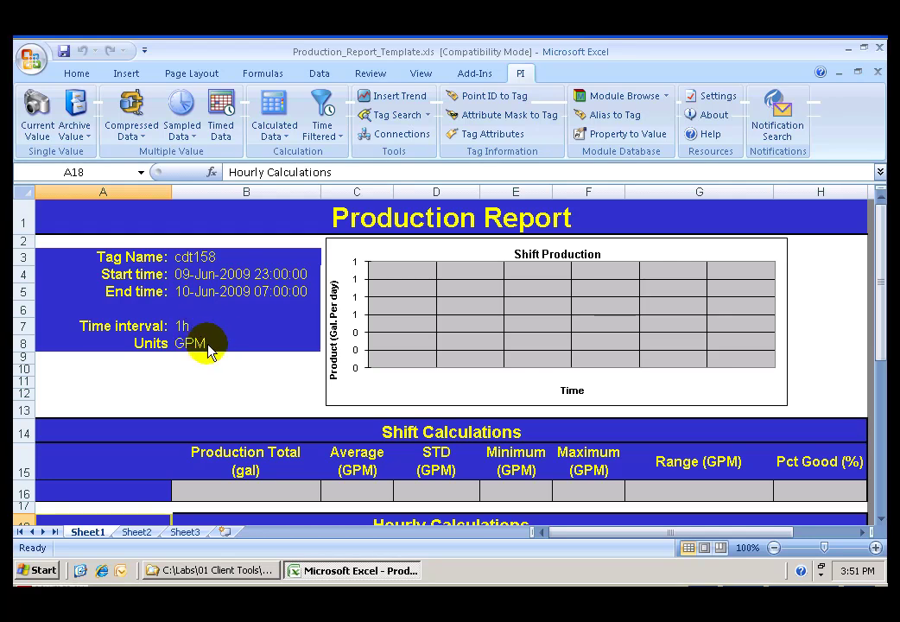
# Step: Start a Calculated Data function for B16, referencing B3 as the tag name, B4 as the start time and B5 as the end time
pyautogui.click(256, 492)
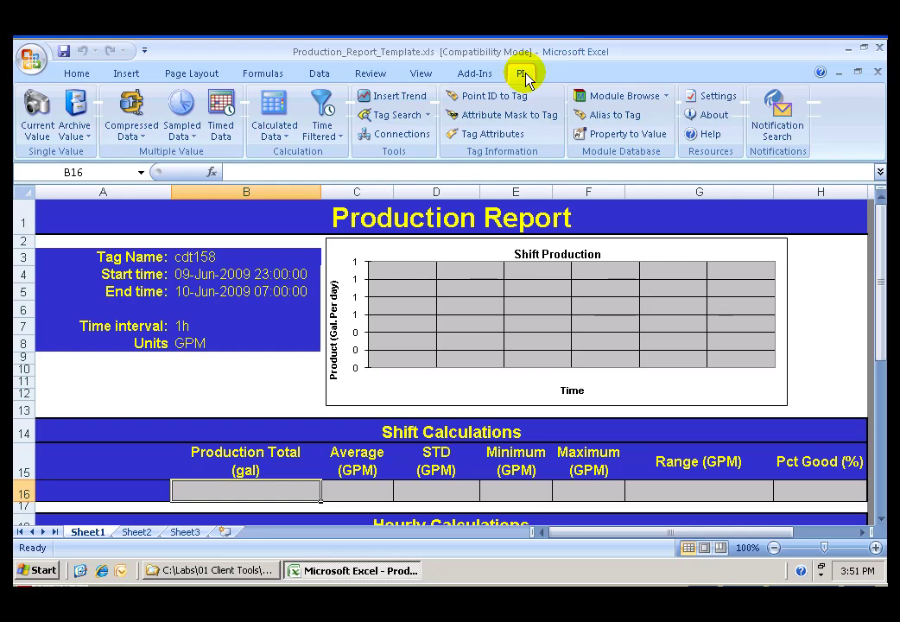
pyautogui.click(277, 109)
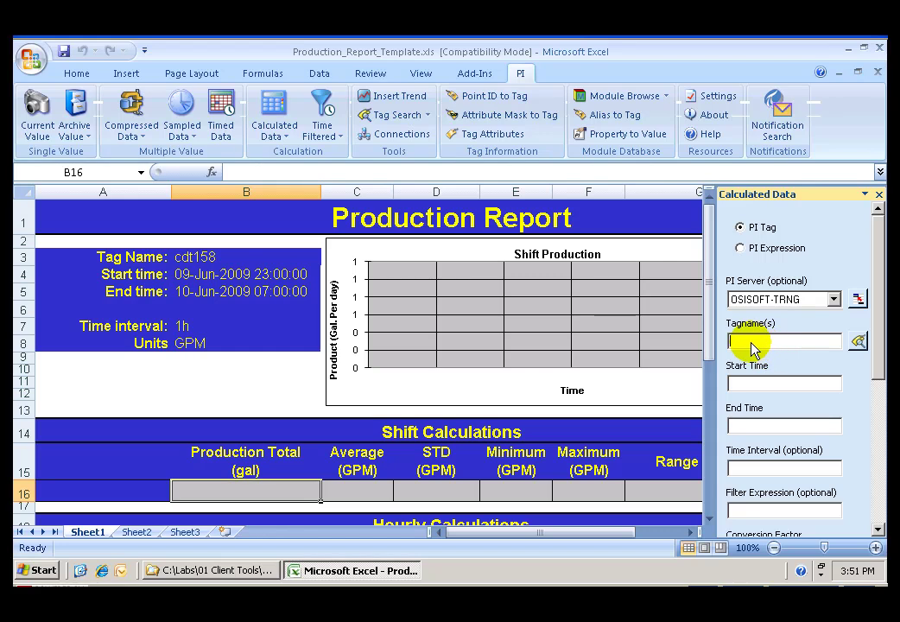
pyautogui.click(227, 259)
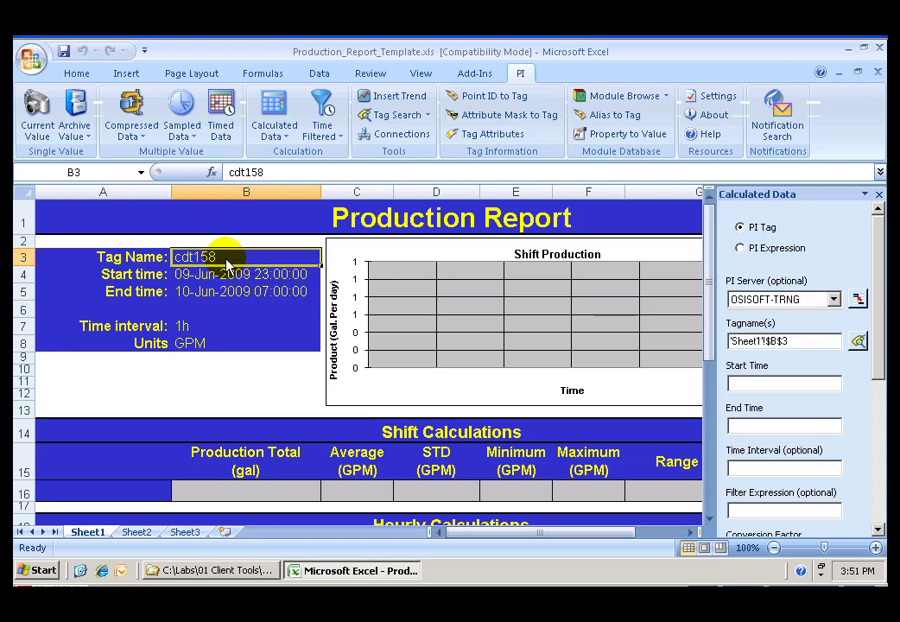
pyautogui.click(741, 383)
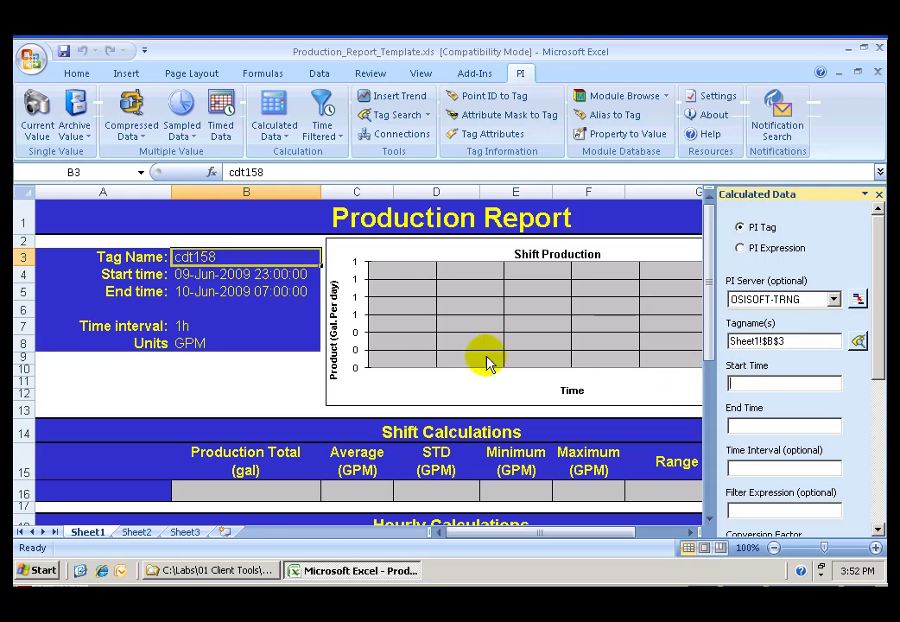
pyautogui.click(262, 275)
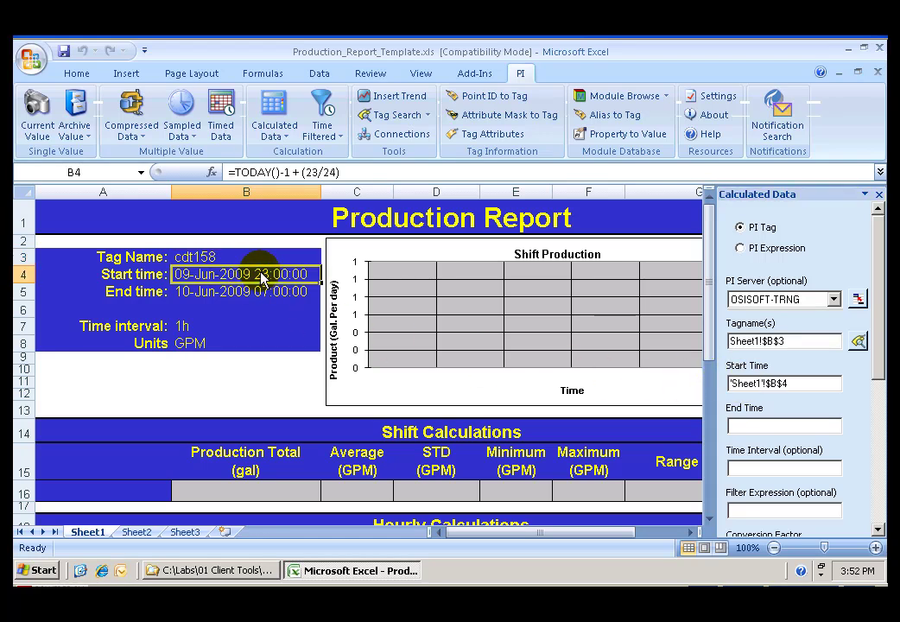
pyautogui.click(741, 427)
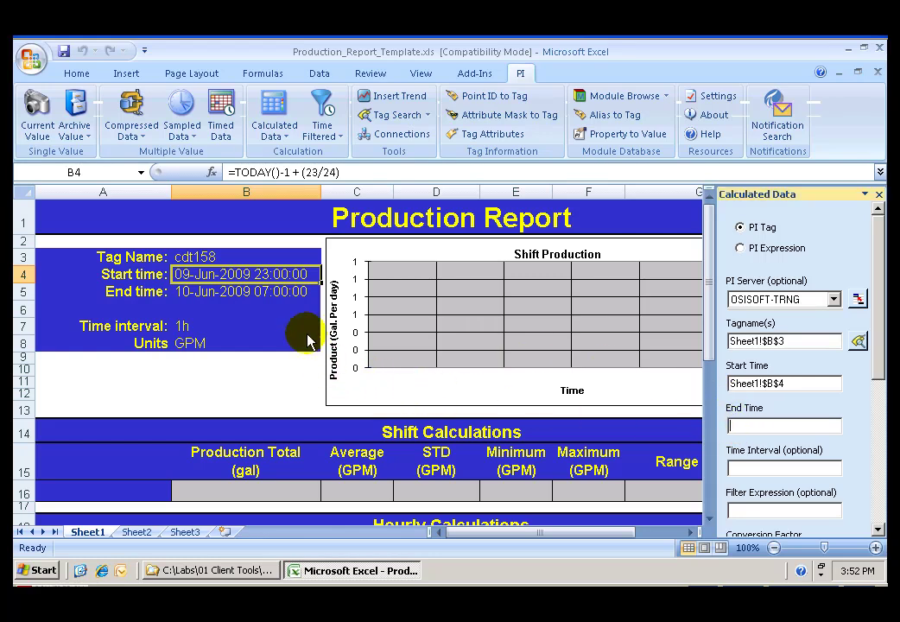
pyautogui.click(279, 295)
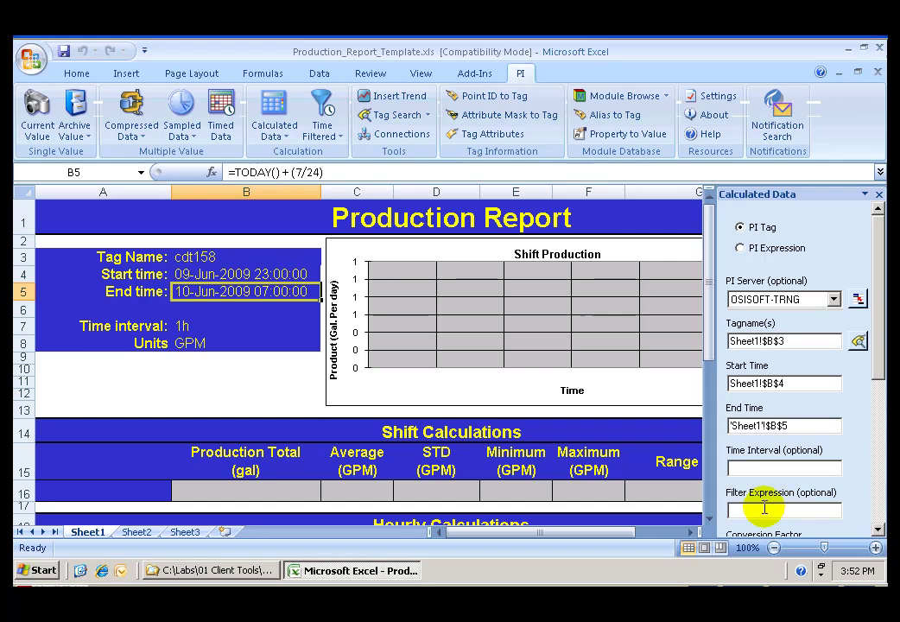
# Step: Set the conversion factor to 1440 and apply the total calculation with B16 as the output cell
pyautogui.click(877, 516)
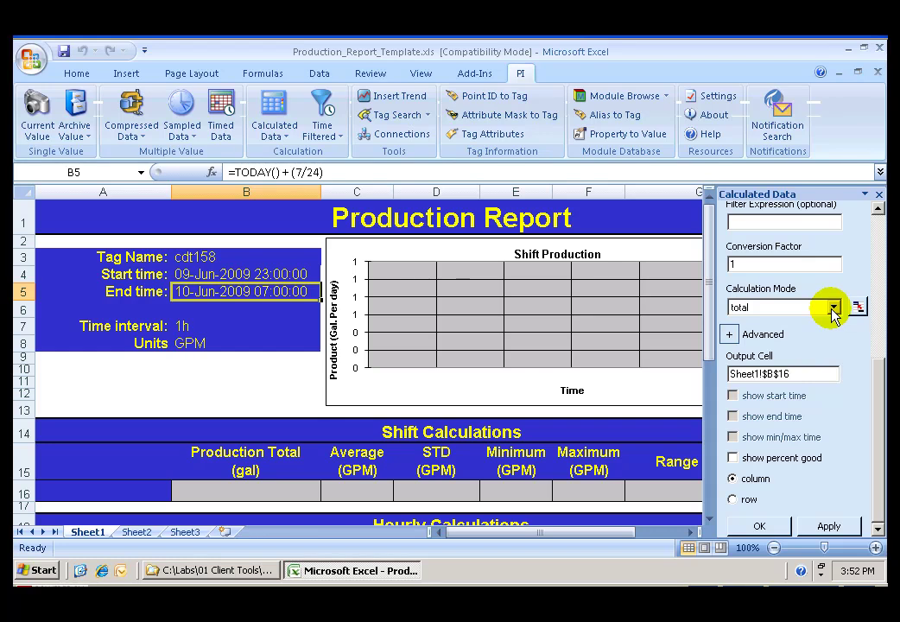
pyautogui.click(760, 266)
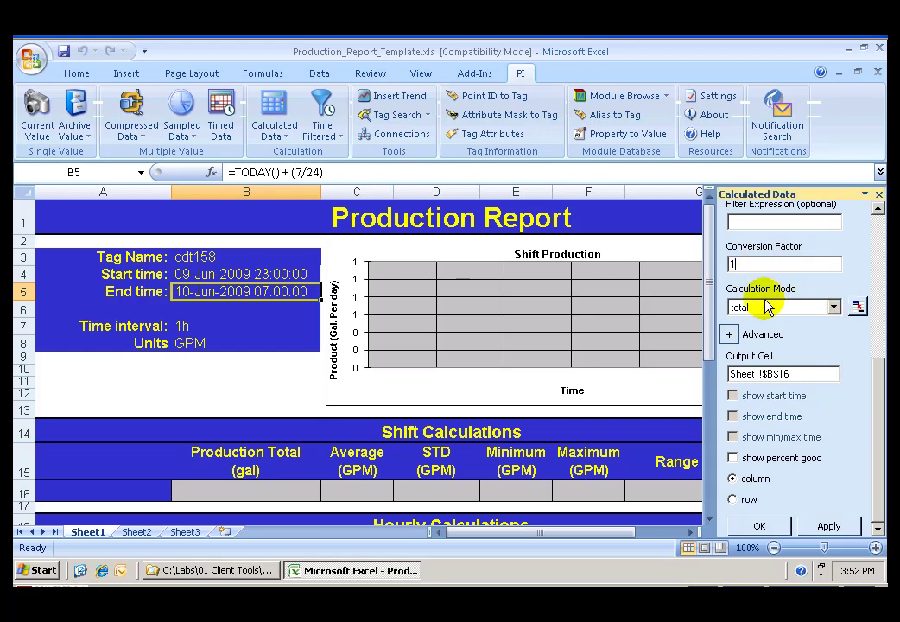
pyautogui.write('440')
pyautogui.click(800, 377)
pyautogui.moveTo(799, 378); pyautogui.dragTo(715, 368)
pyautogui.click(279, 494)
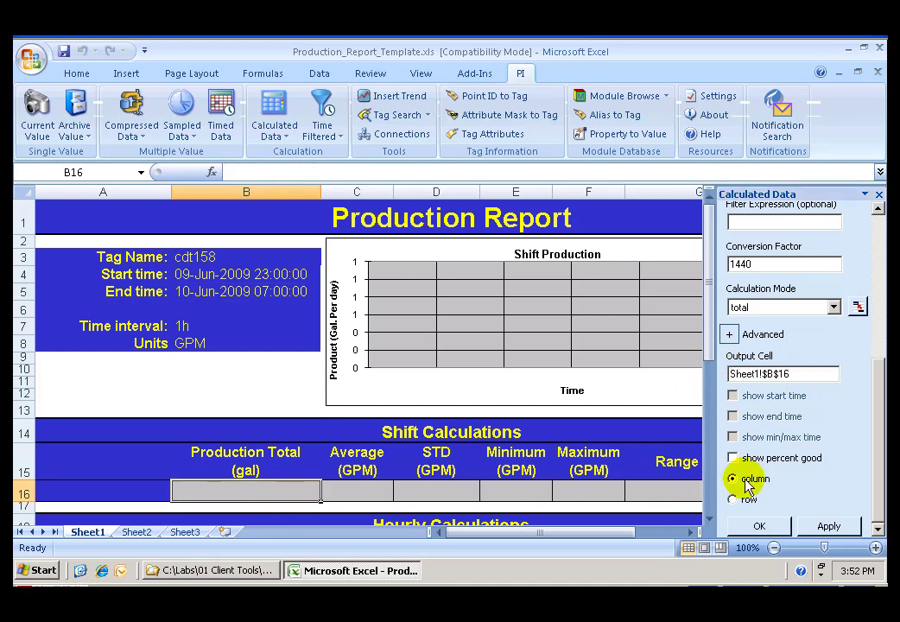
pyautogui.click(812, 526)
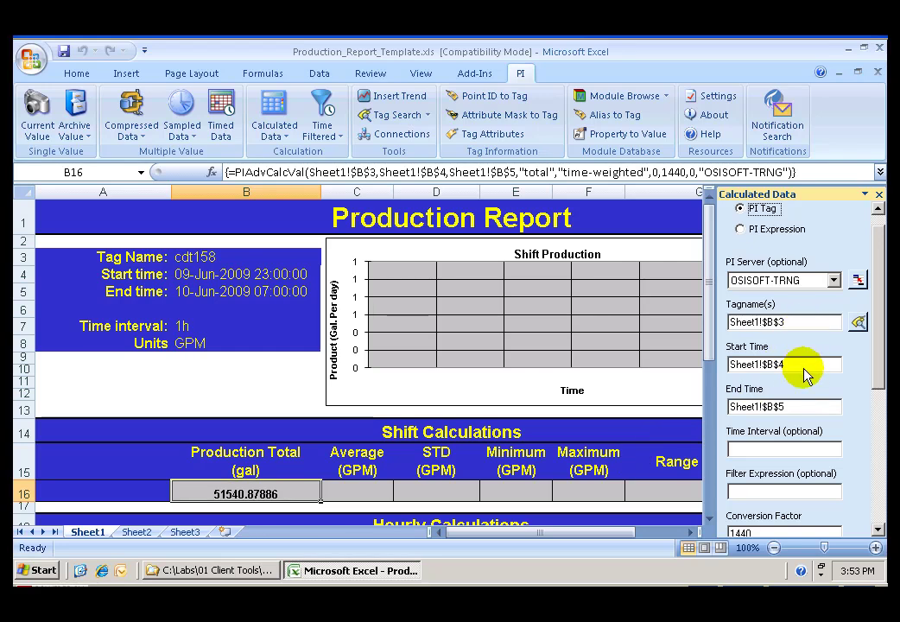
# Step: Set the conversion factor of the calculated data function to 1
pyautogui.click(878, 504)
pyautogui.click(771, 266)
pyautogui.press('BackSpace')
pyautogui.press('BackSpace')
pyautogui.press('BackSpace')
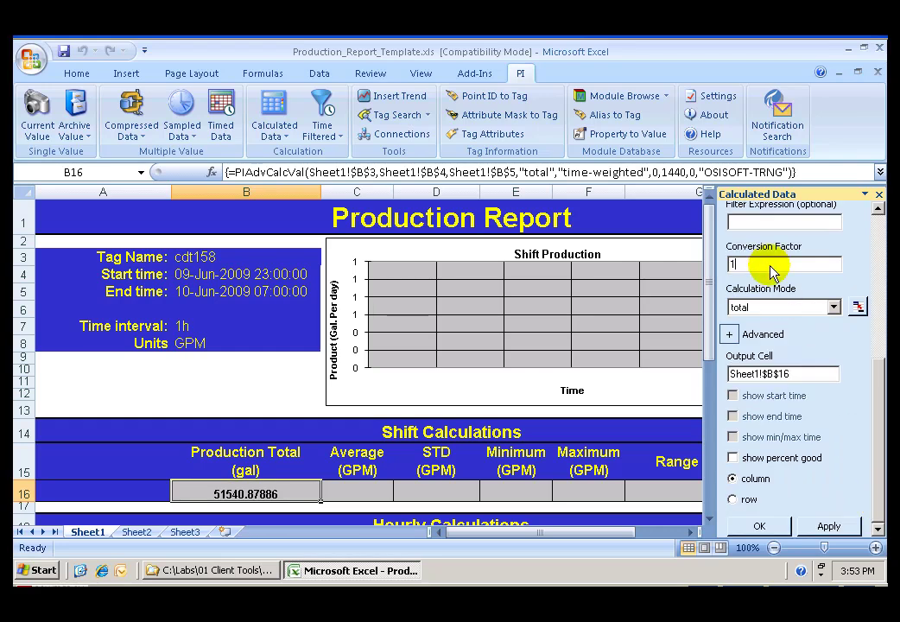
# Step: Change the calculation mode to average, set C16 as the output cell and apply the calculation
pyautogui.click(833, 308)
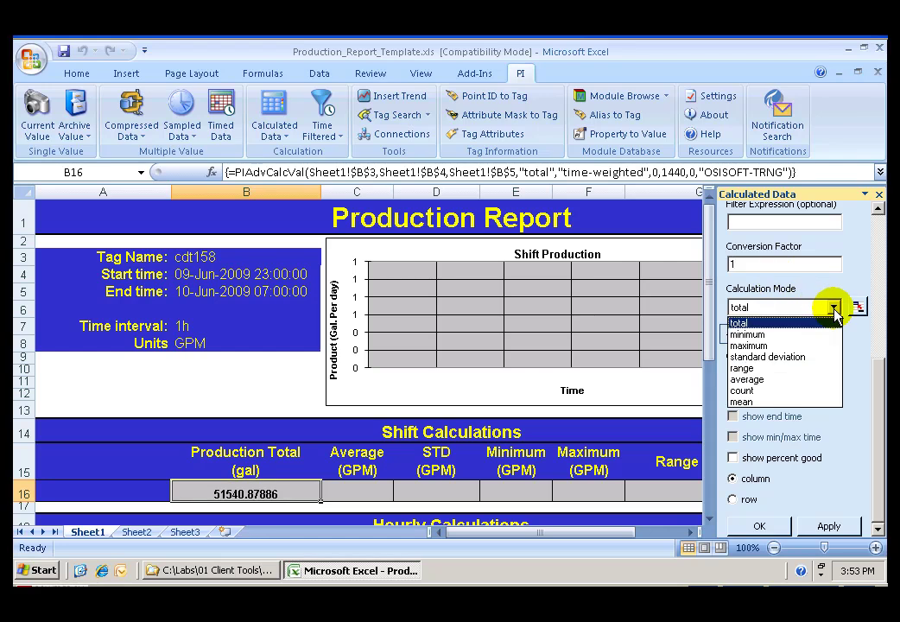
pyautogui.click(788, 380)
pyautogui.moveTo(797, 375); pyautogui.dragTo(701, 372)
pyautogui.click(377, 492)
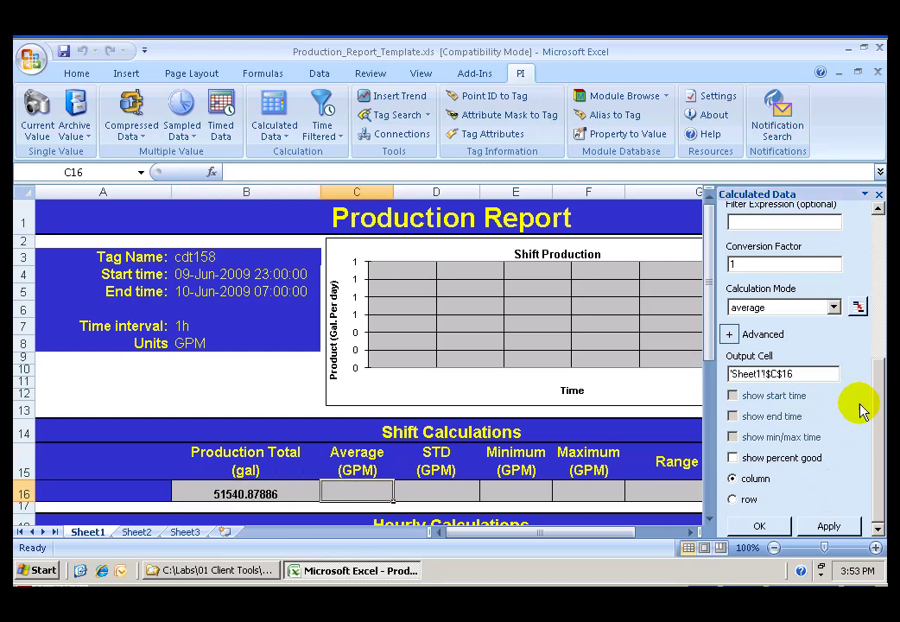
pyautogui.moveTo(881, 319); pyautogui.dragTo(878, 231)
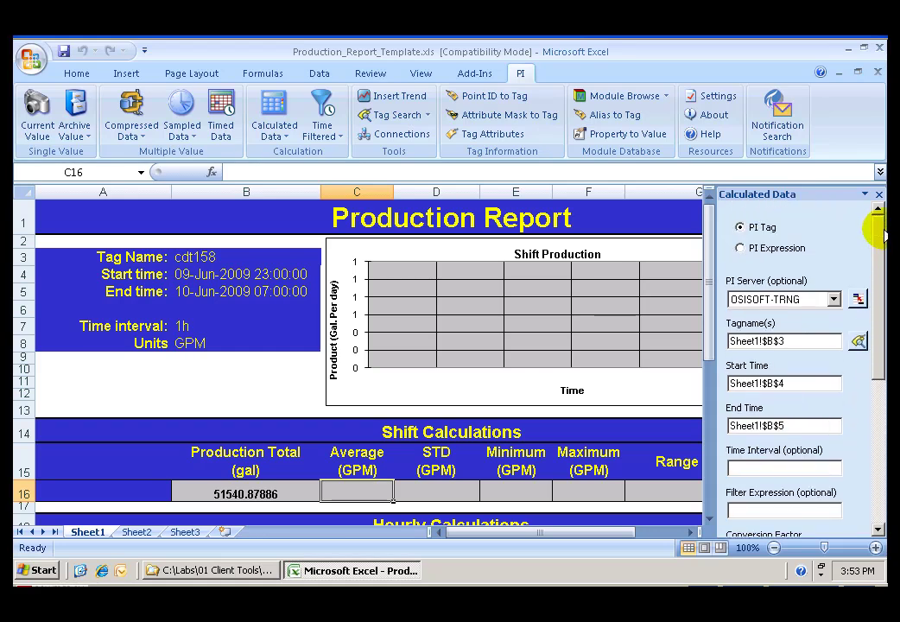
pyautogui.click(879, 514)
pyautogui.click(850, 526)
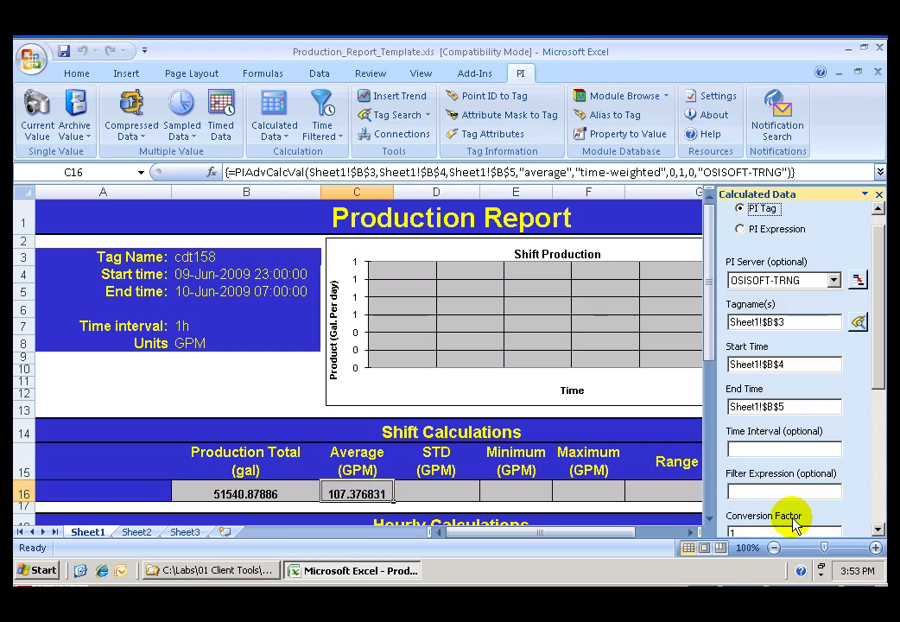
# Step: Calculate the standard deviation for the shift with D16 as the output cell
pyautogui.click(880, 507)
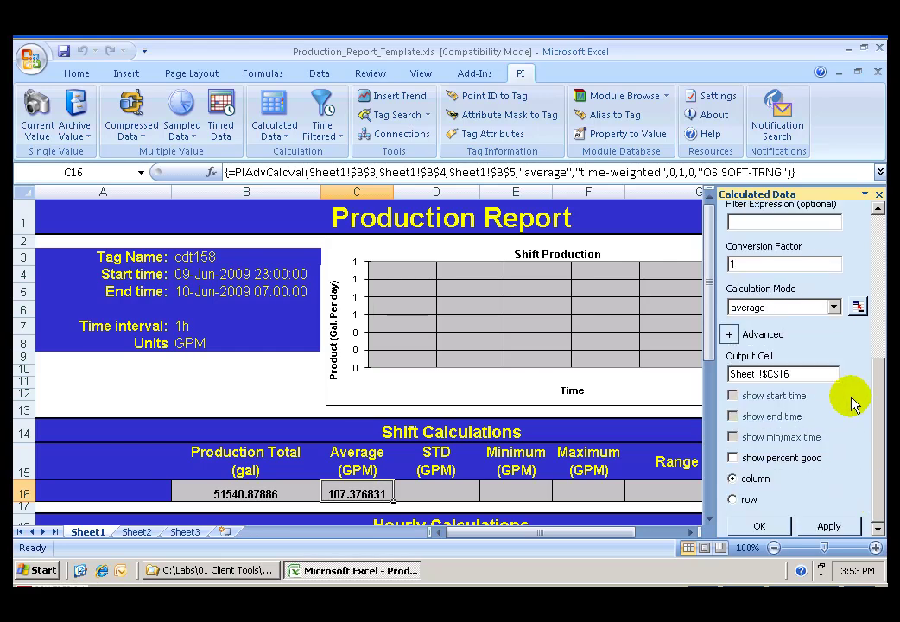
pyautogui.click(834, 313)
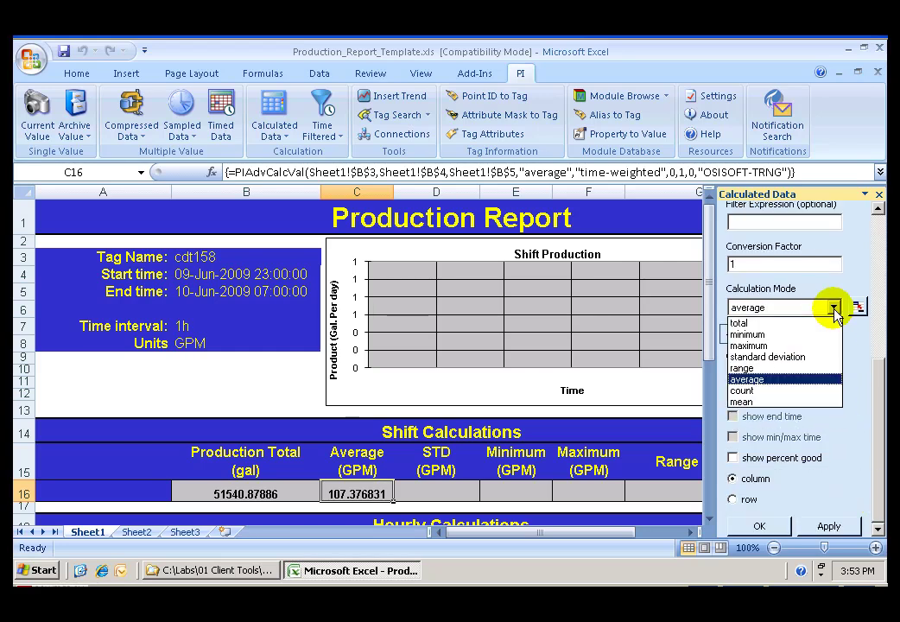
pyautogui.click(821, 357)
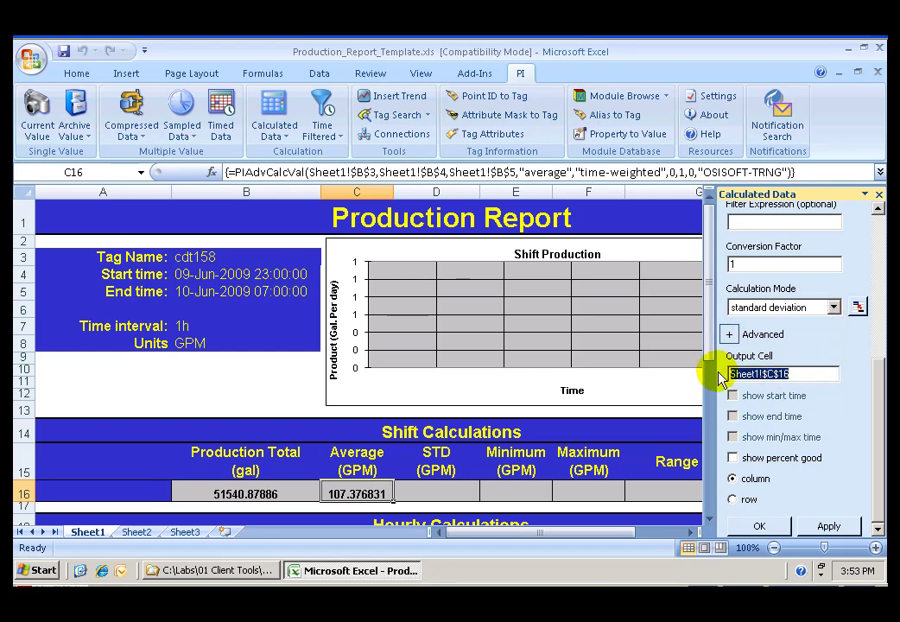
pyautogui.click(439, 494)
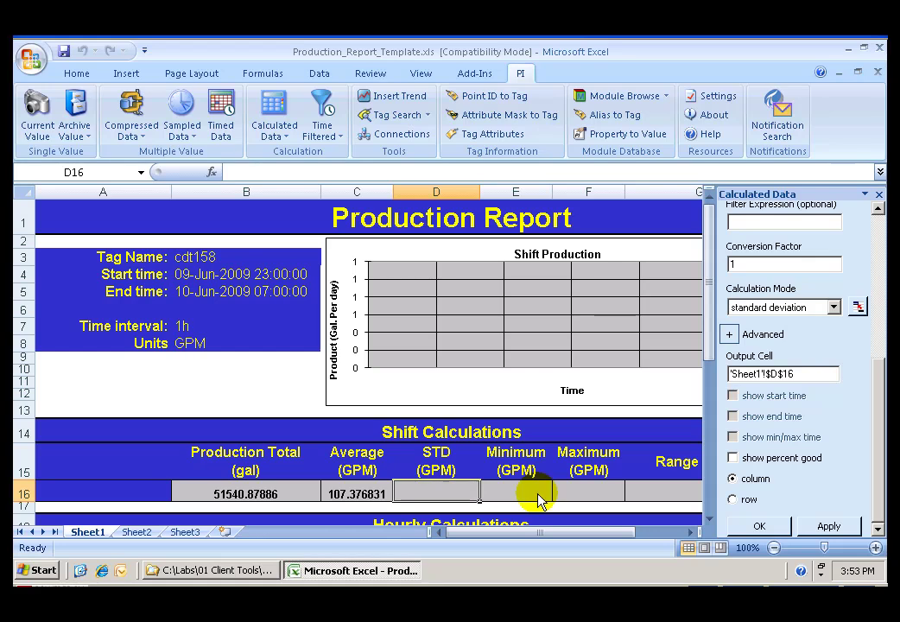
pyautogui.click(831, 526)
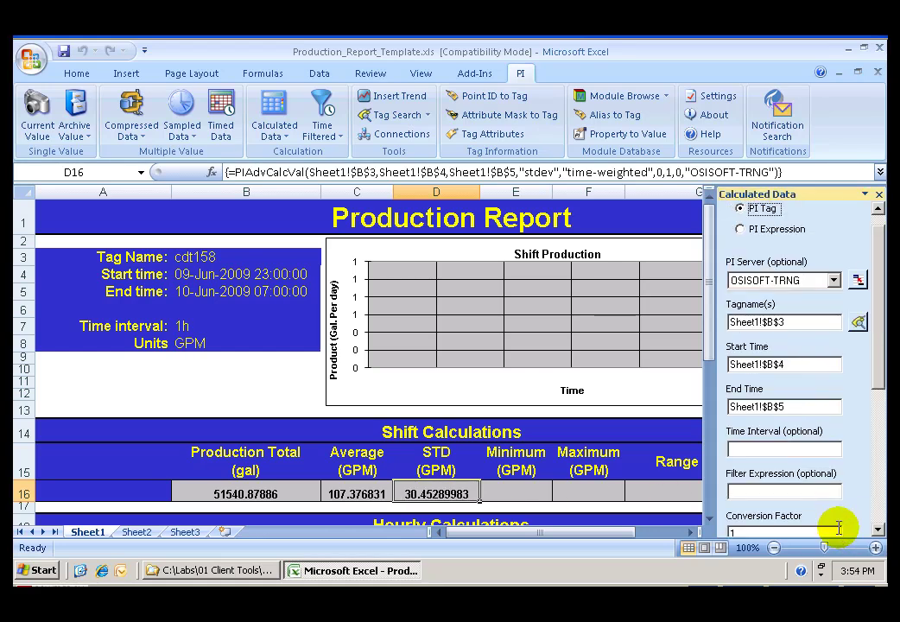
# Step: Calculate the minimum for the shift with E16 as the output cell
pyautogui.click(877, 518)
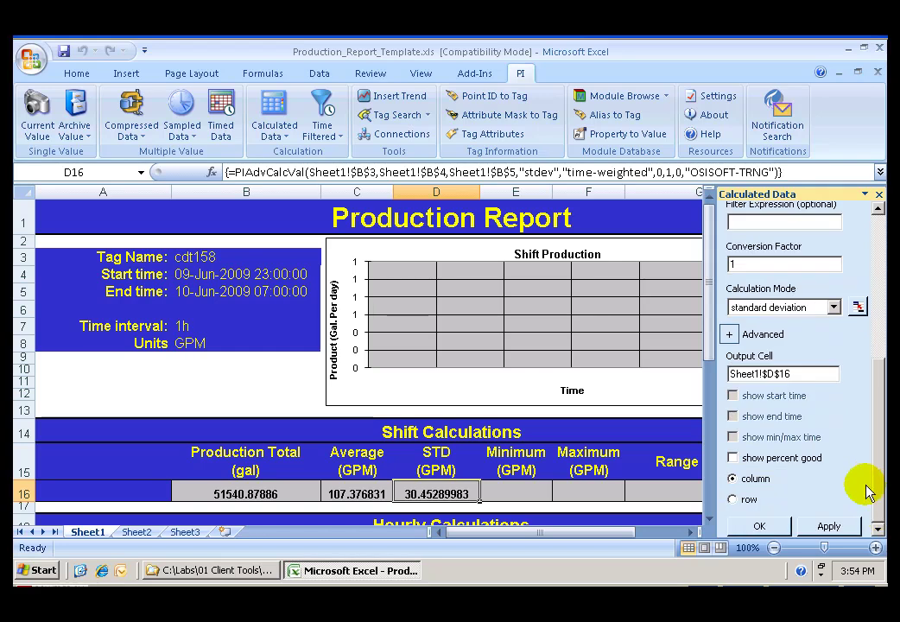
pyautogui.click(834, 309)
pyautogui.click(799, 333)
pyautogui.moveTo(775, 374); pyautogui.dragTo(728, 373)
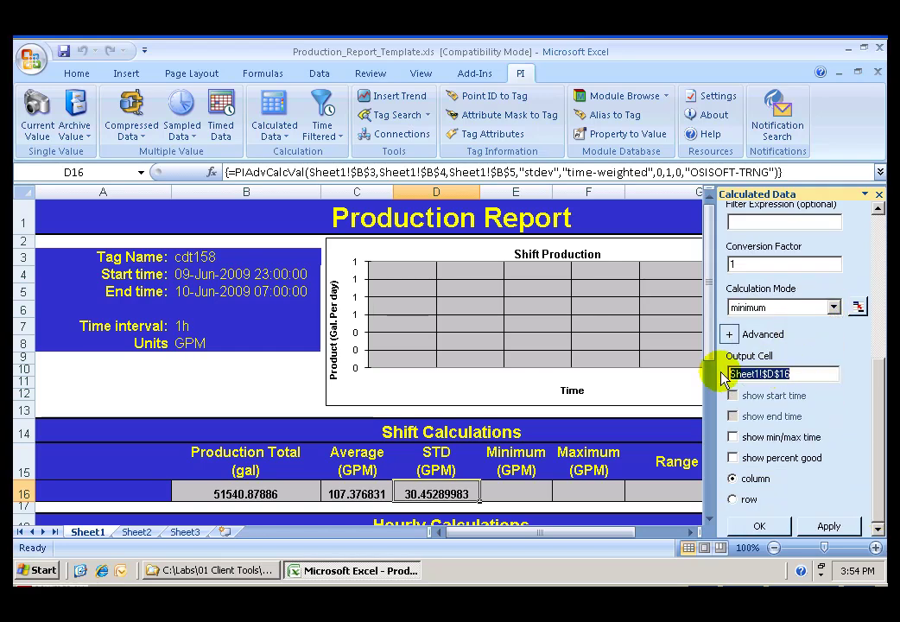
pyautogui.click(535, 497)
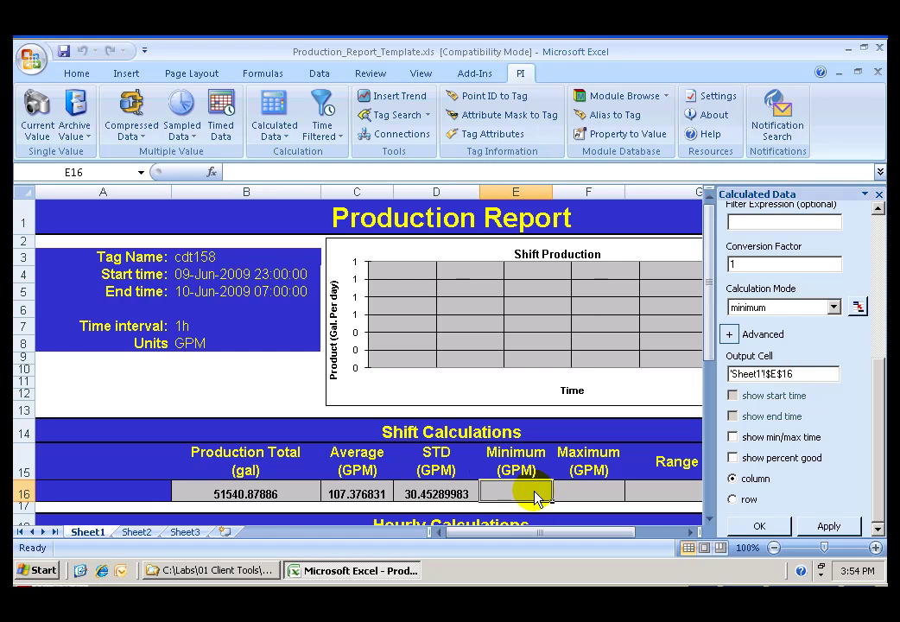
pyautogui.click(812, 529)
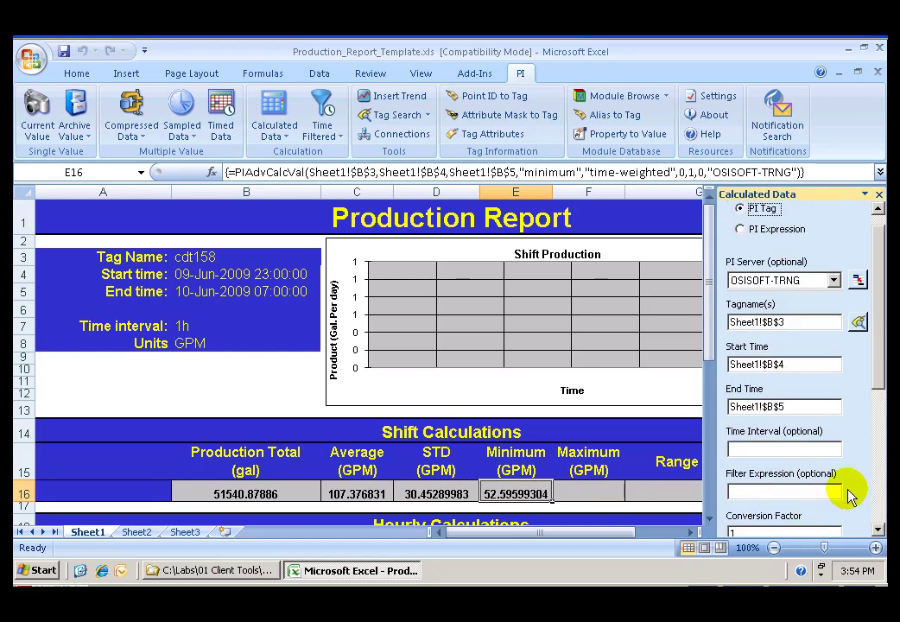
# Step: Calculate the maximum for the shift with F16 as the output cell
pyautogui.click(878, 496)
pyautogui.click(834, 309)
pyautogui.click(808, 344)
pyautogui.moveTo(800, 379); pyautogui.dragTo(728, 371)
pyautogui.click(584, 497)
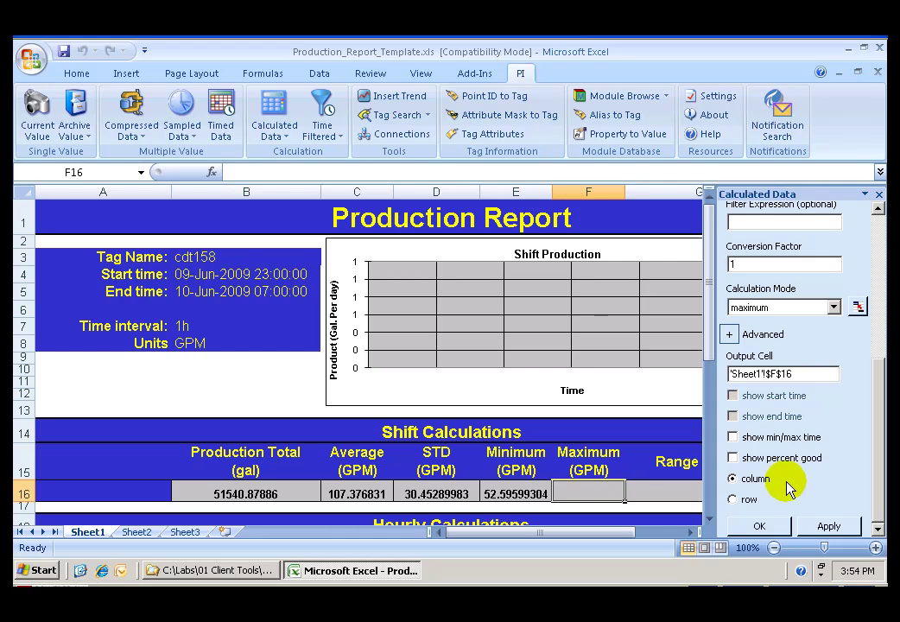
pyautogui.click(825, 526)
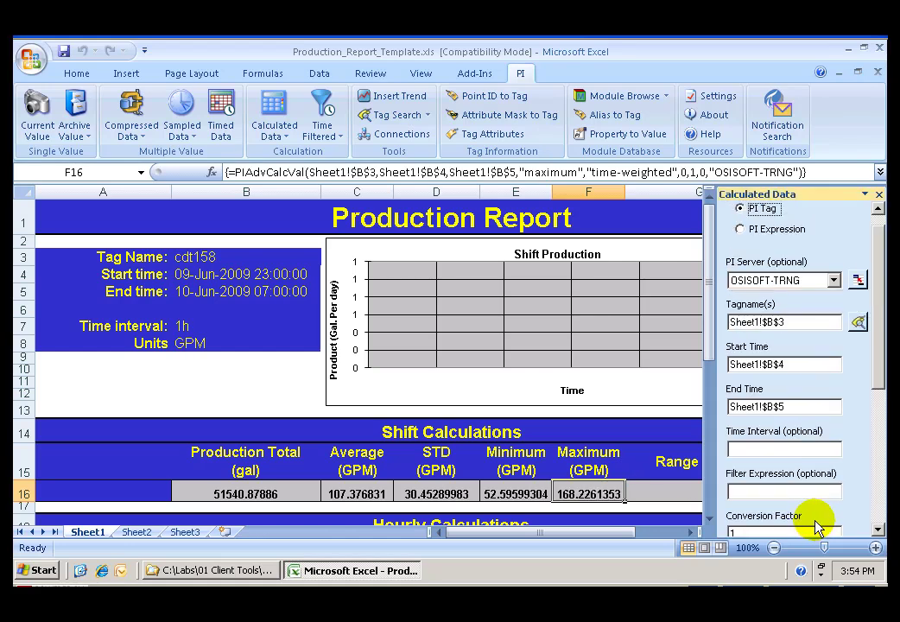
# Step: Calculate the range for the shift with G16 as the output cell and percent good shown
pyautogui.click(693, 532)
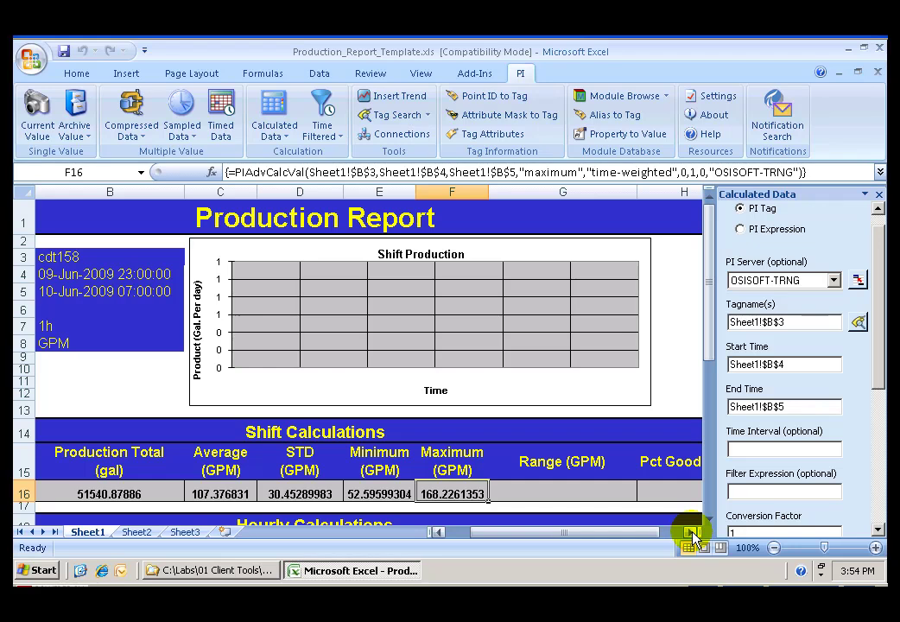
pyautogui.click(569, 496)
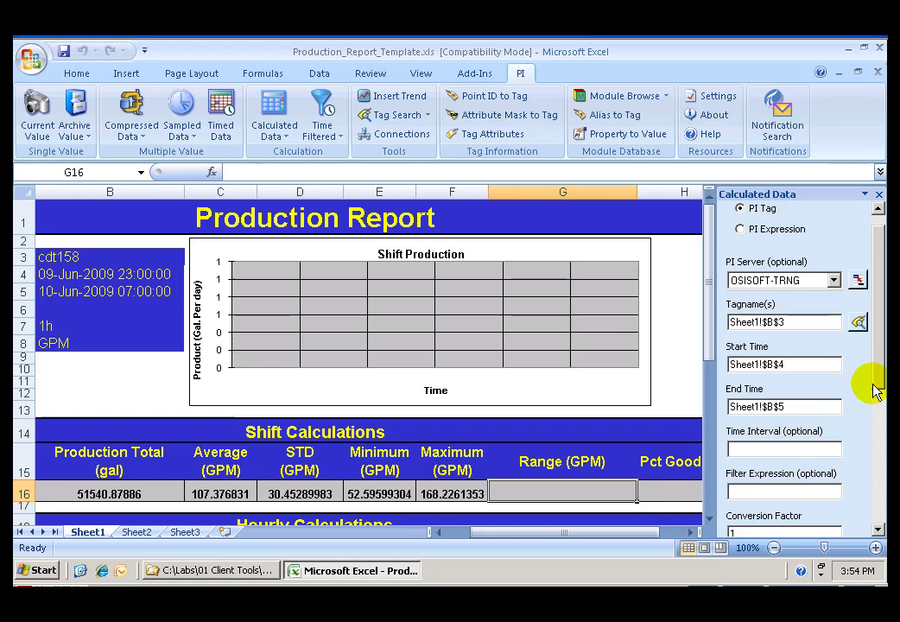
pyautogui.click(875, 500)
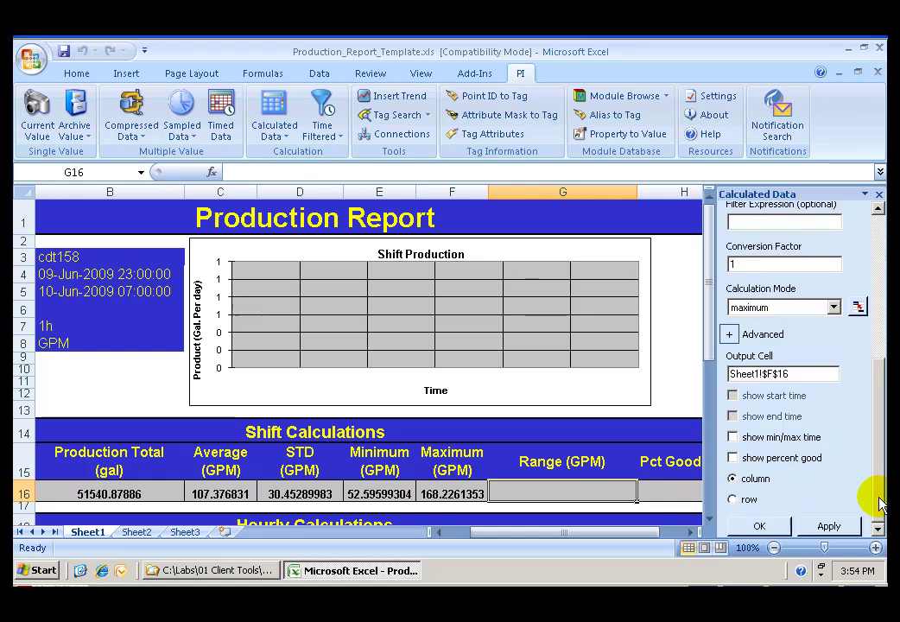
pyautogui.click(831, 308)
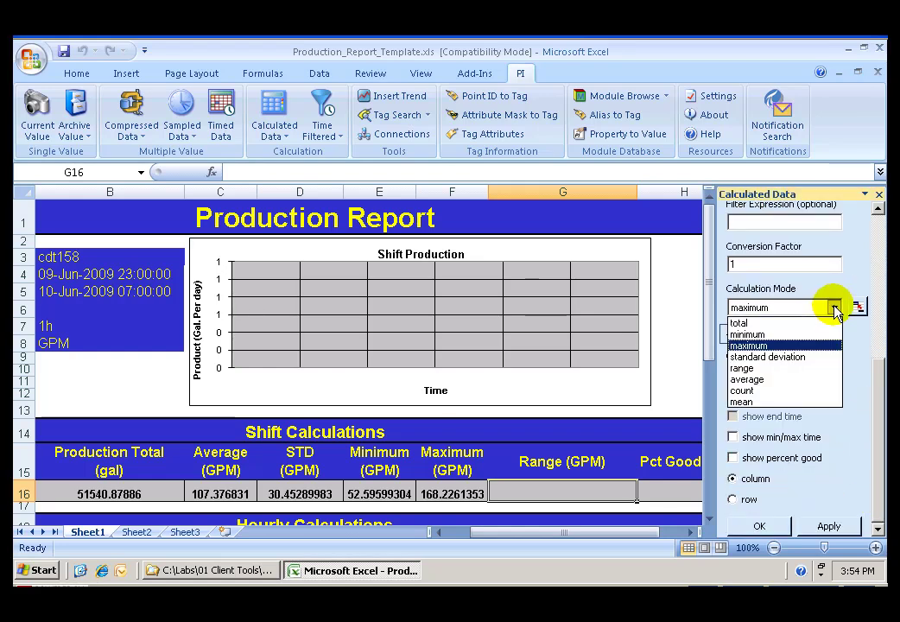
pyautogui.click(790, 376)
pyautogui.click(793, 378)
pyautogui.click(590, 489)
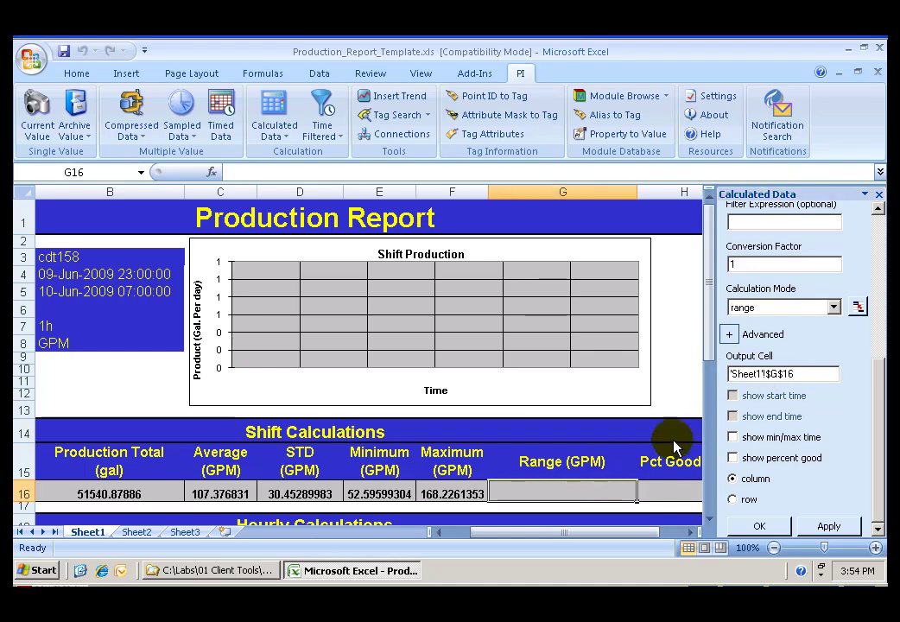
pyautogui.click(733, 458)
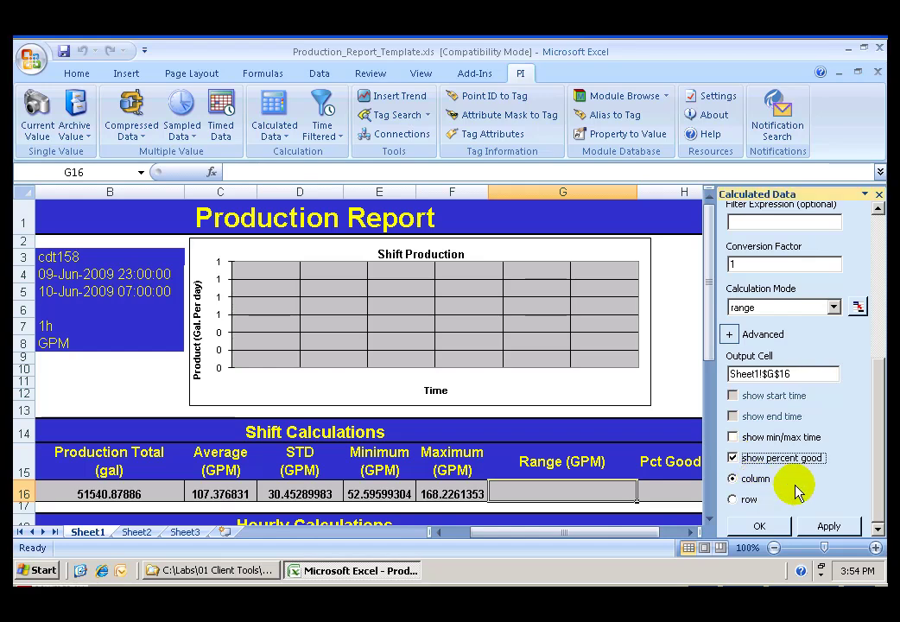
pyautogui.click(817, 529)
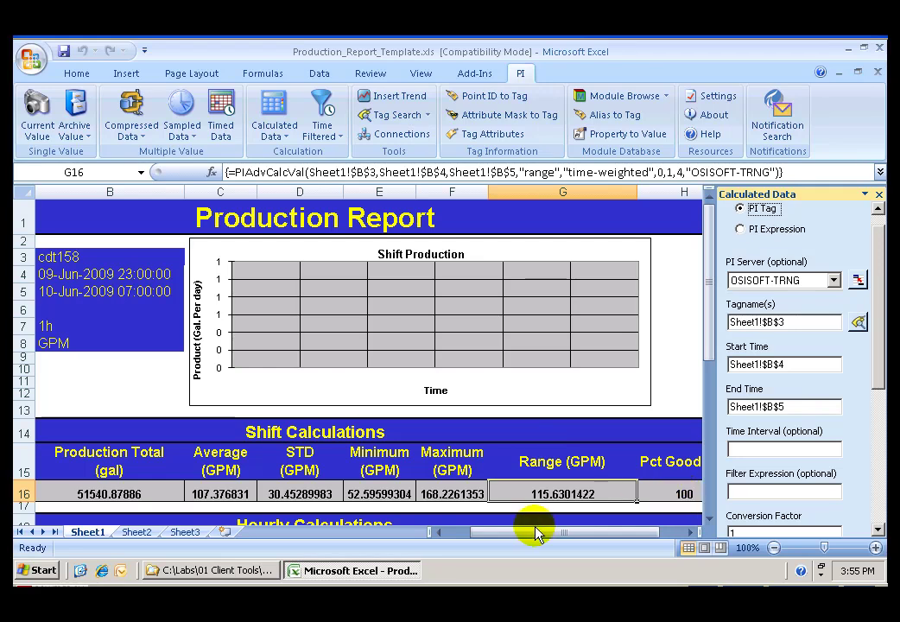
# Step: Set the calculation's time interval to reference cell B7 for the Hourly Calculations section
pyautogui.click(451, 534)
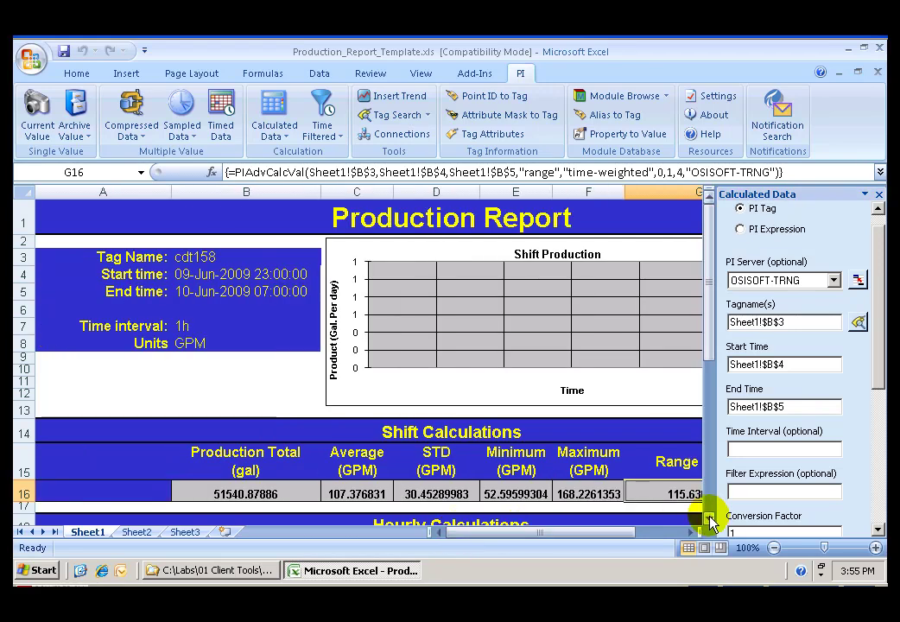
pyautogui.scroll(-4, 710, 521)
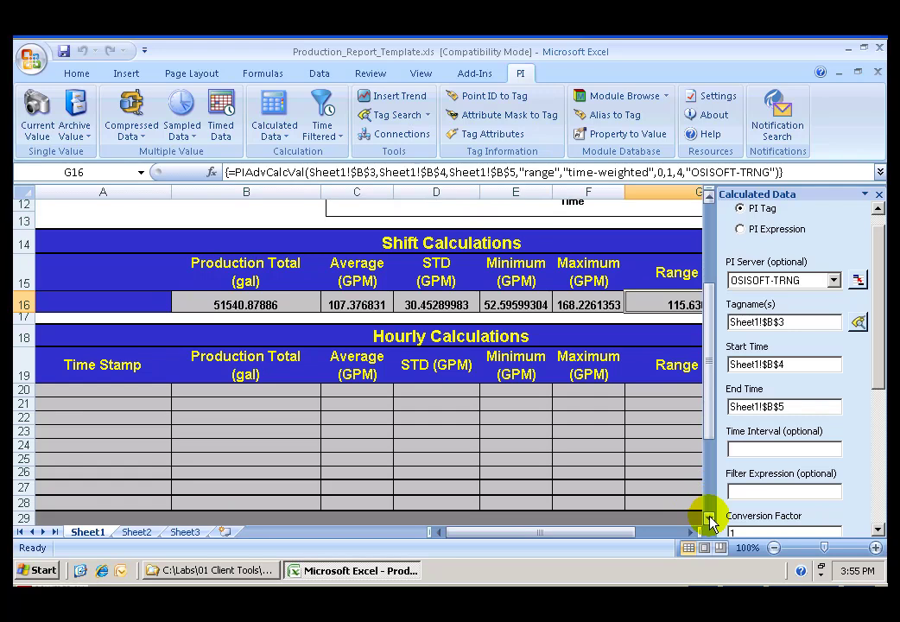
pyautogui.scroll(-1, 710, 520)
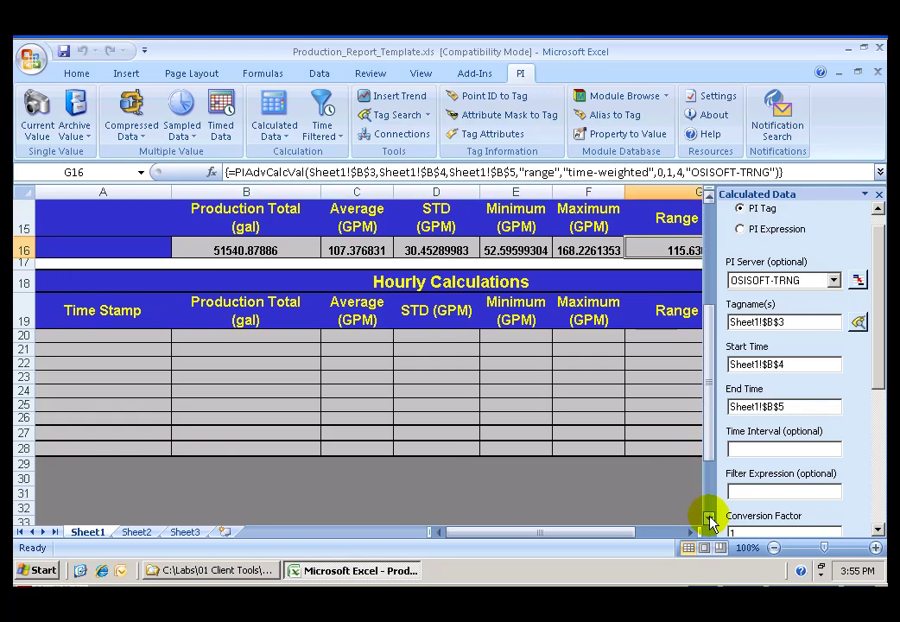
pyautogui.click(132, 344)
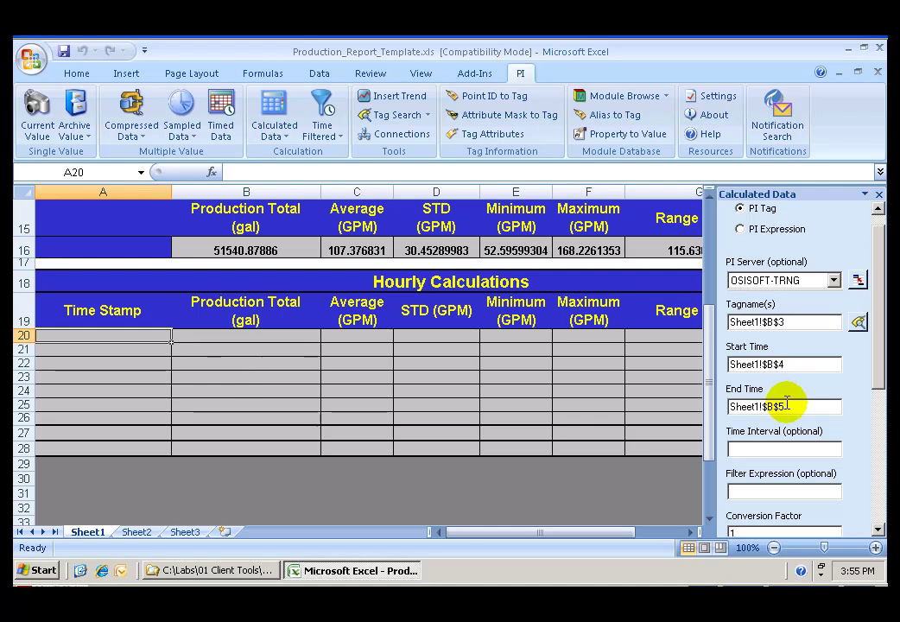
pyautogui.click(760, 450)
pyautogui.moveTo(703, 365); pyautogui.dragTo(707, 230)
pyautogui.click(191, 328)
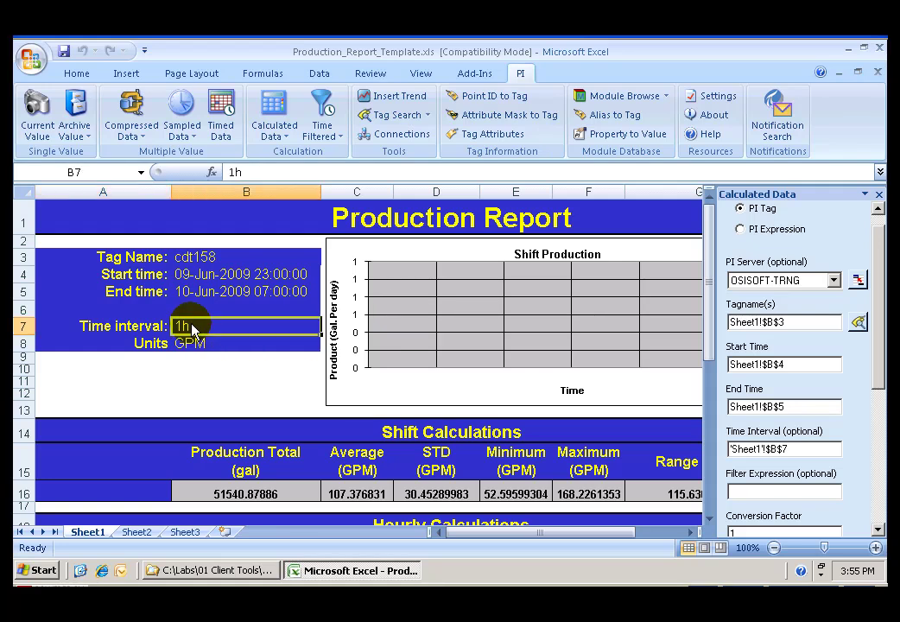
# Step: Set the conversion factor to 1440 and the calculation mode to total
pyautogui.click(880, 514)
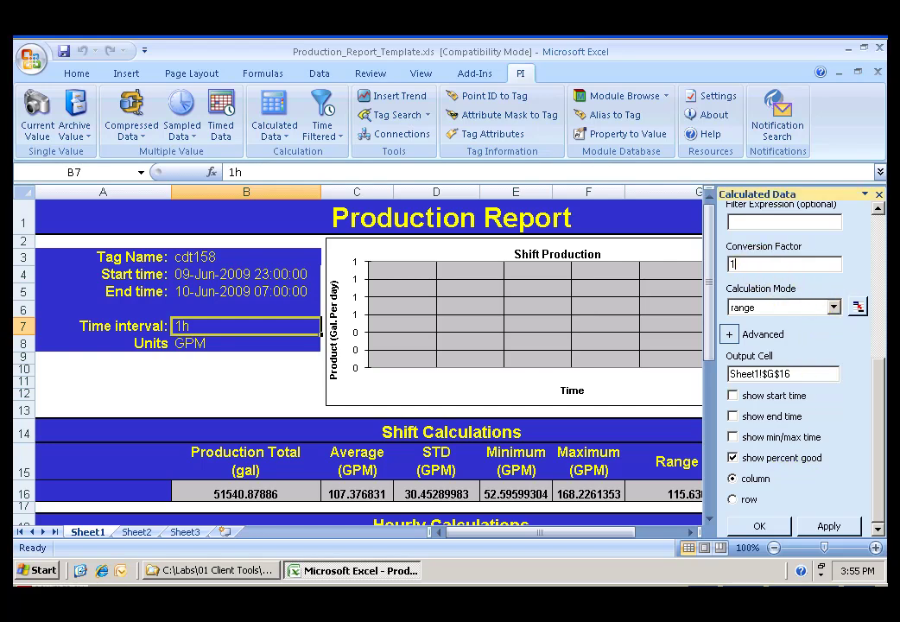
pyautogui.click(745, 265)
pyautogui.write('440')
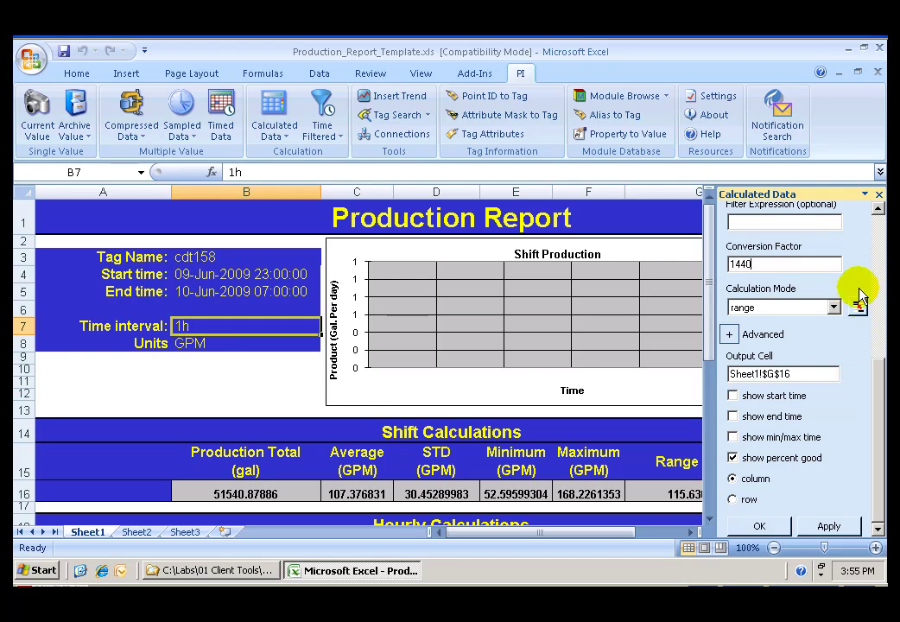
pyautogui.click(832, 307)
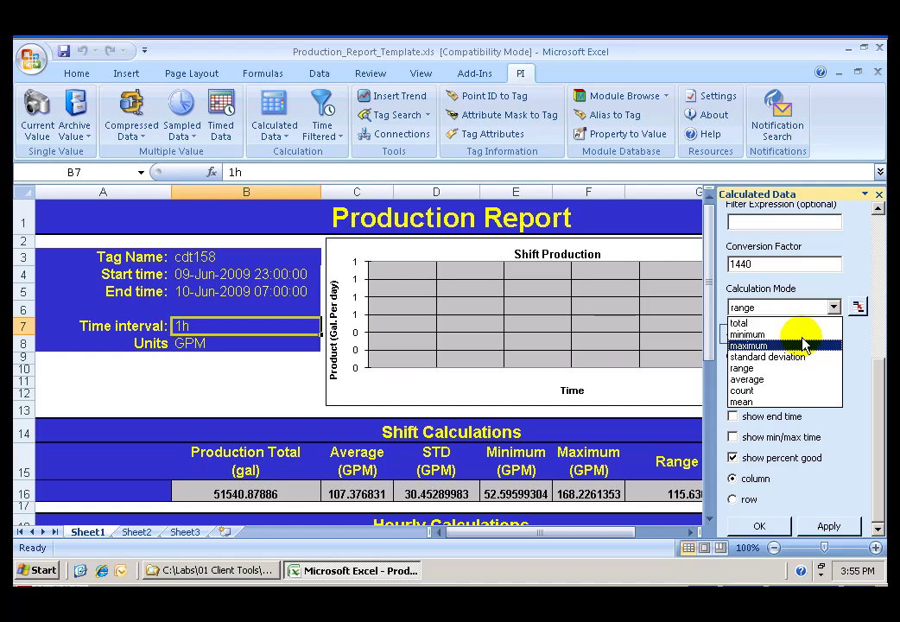
pyautogui.click(804, 323)
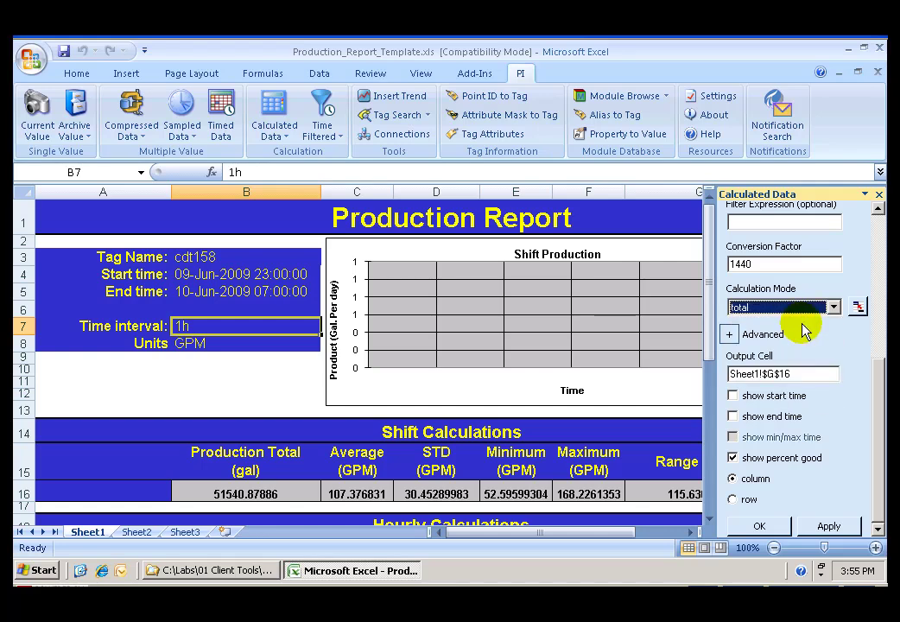
# Step: Set A20, the first hourly Time Stamp cell, as the output cell and turn off showing percent good
pyautogui.moveTo(803, 376); pyautogui.dragTo(713, 368)
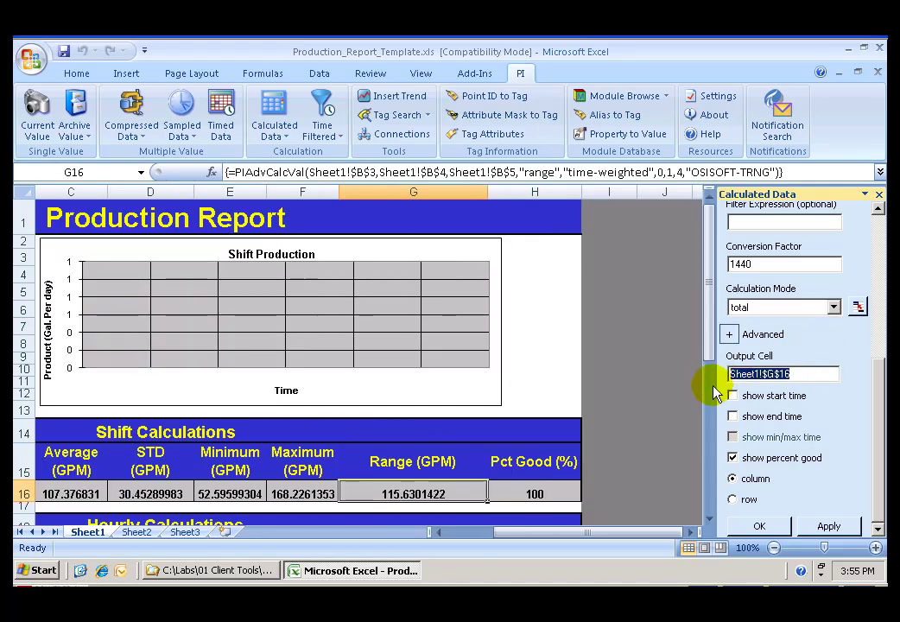
pyautogui.click(461, 533)
pyautogui.click(708, 512)
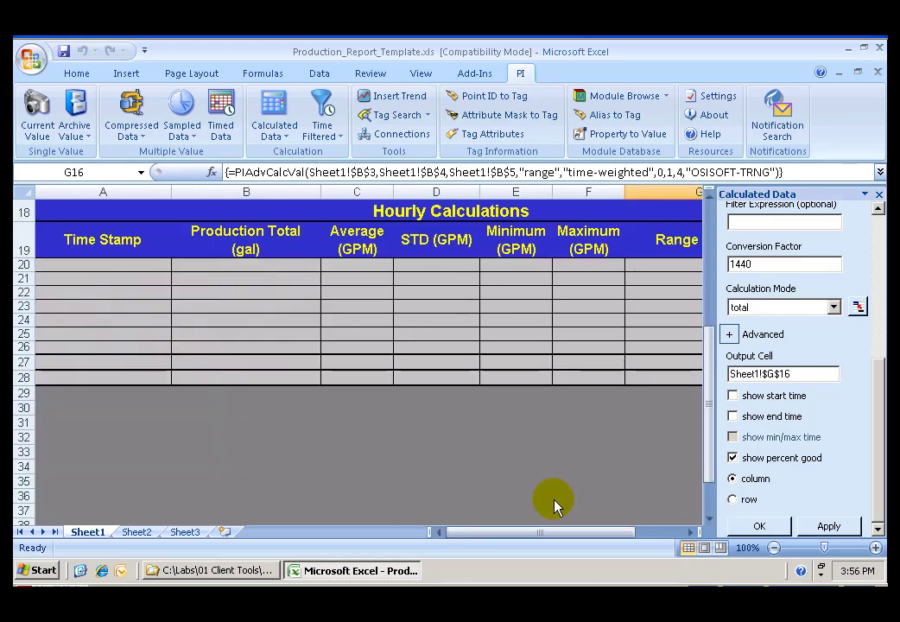
pyautogui.click(65, 268)
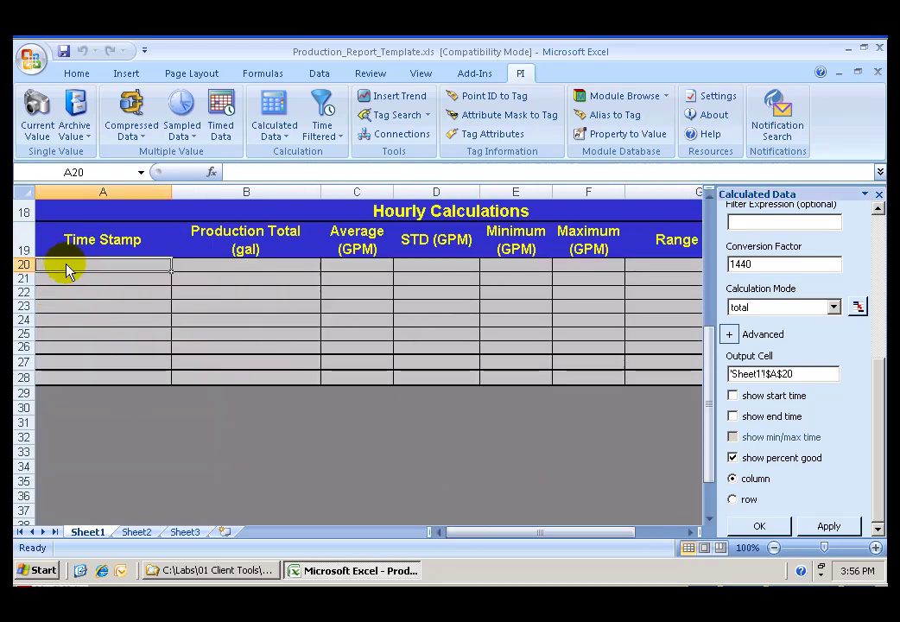
pyautogui.click(733, 457)
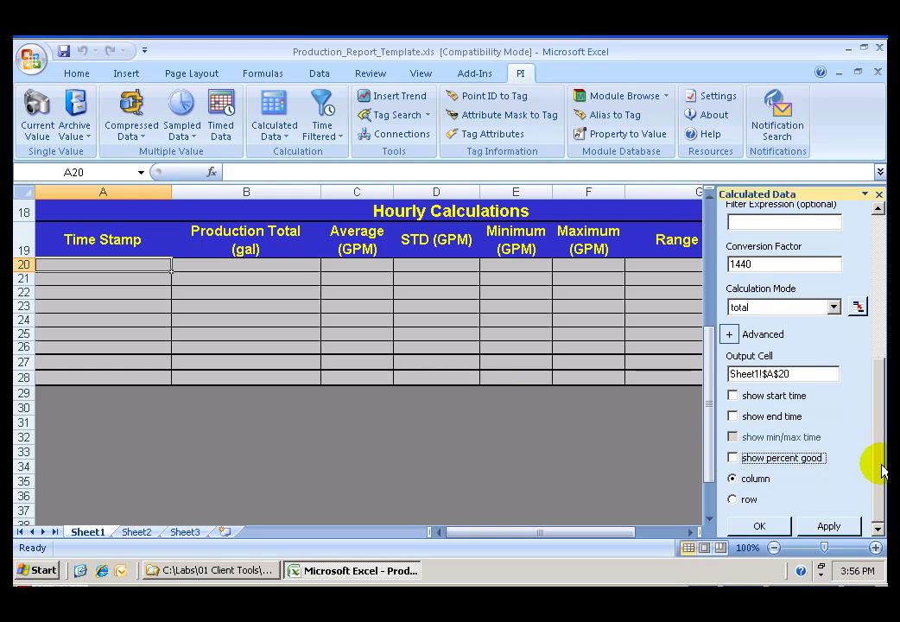
# Step: Apply the hourly total calculation and reapply it with the start time shown
pyautogui.moveTo(883, 470); pyautogui.dragTo(877, 317)
pyautogui.moveTo(878, 371); pyautogui.dragTo(878, 488)
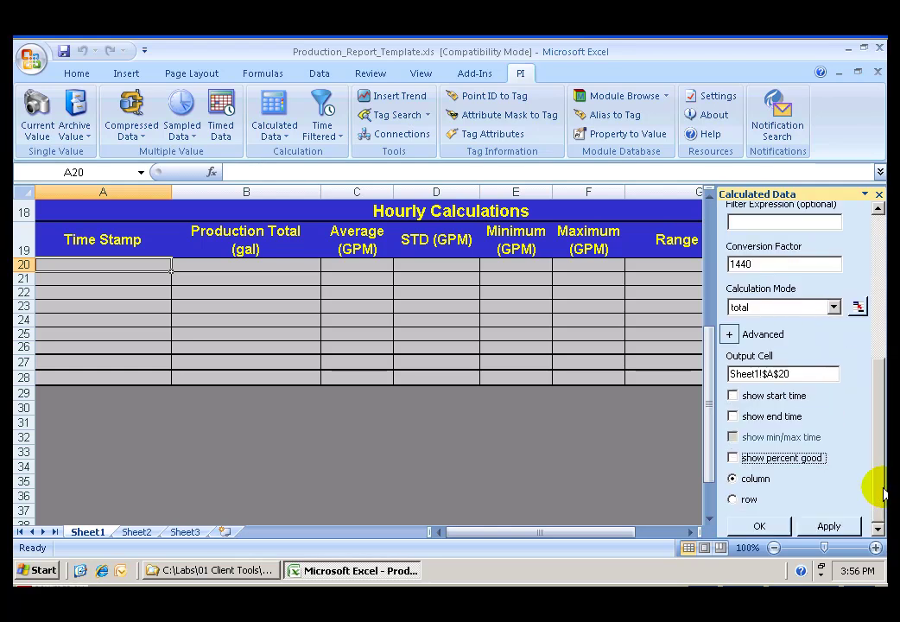
pyautogui.click(836, 529)
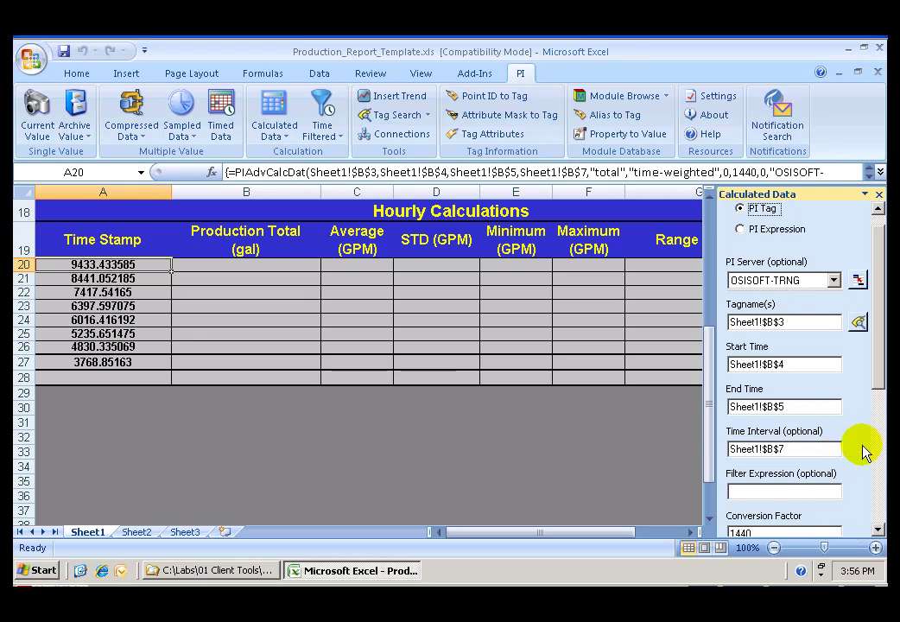
pyautogui.click(876, 499)
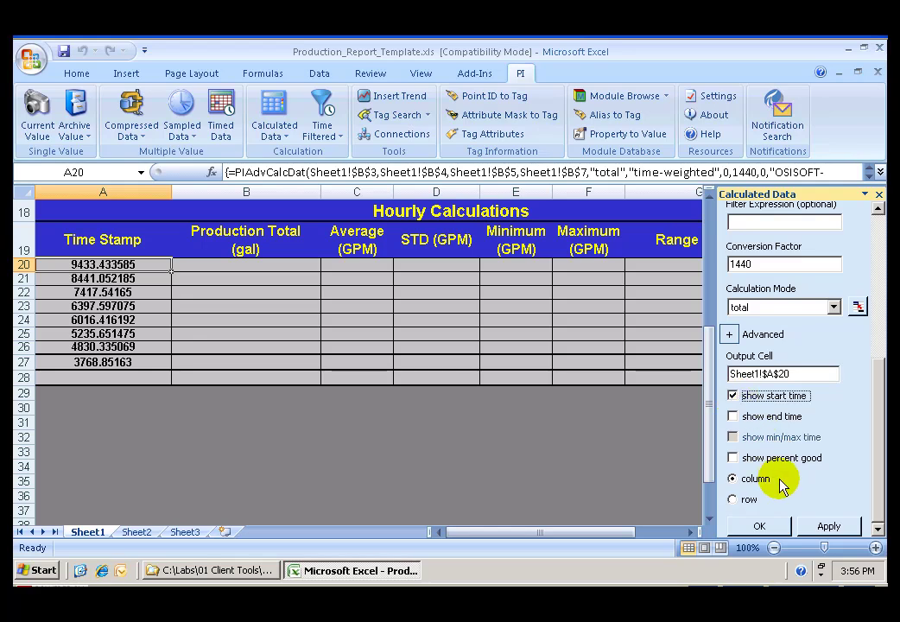
pyautogui.click(826, 528)
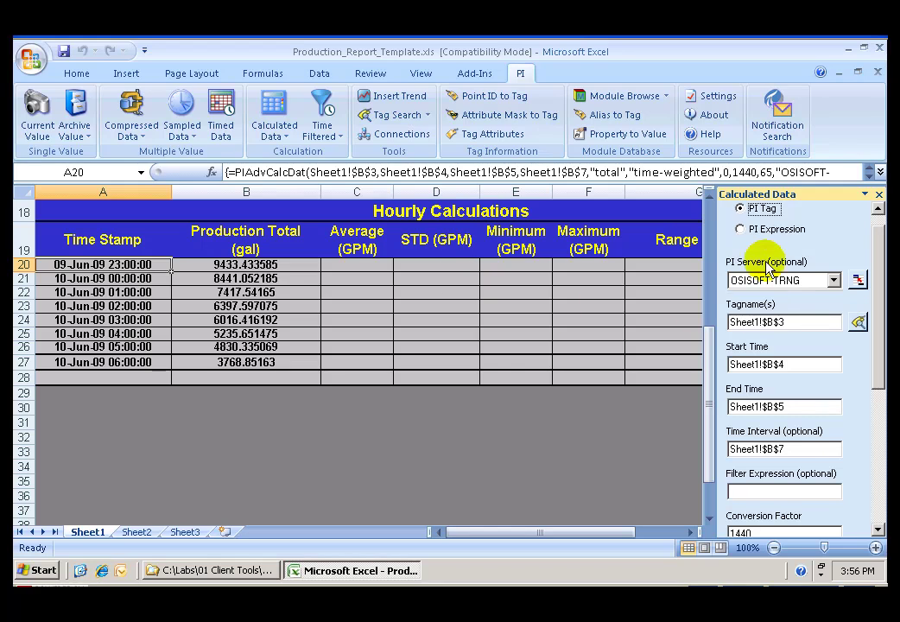
# Step: Select C20 in the hourly Average column and set the conversion factor to 1
pyautogui.click(708, 192)
pyautogui.click(375, 281)
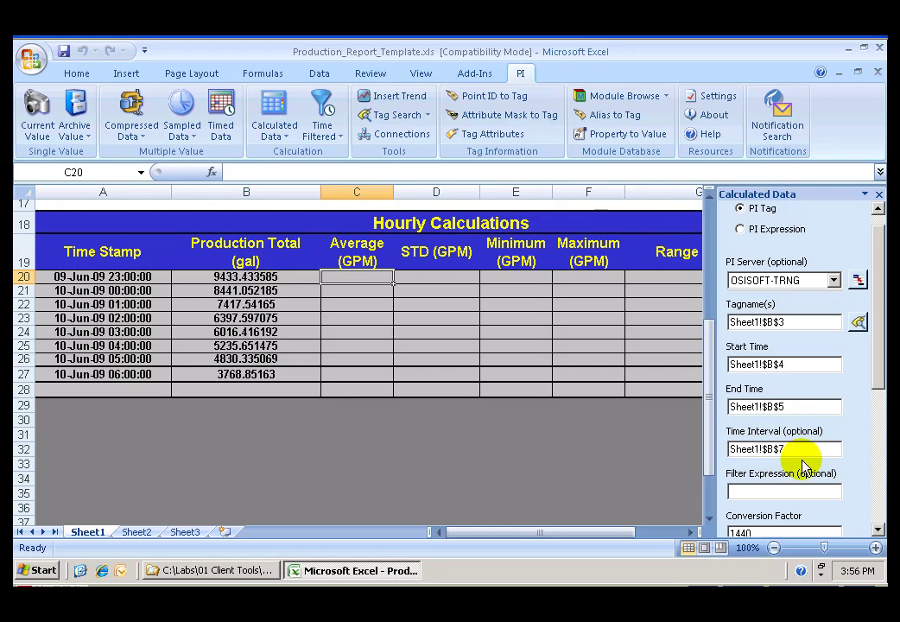
pyautogui.click(877, 529)
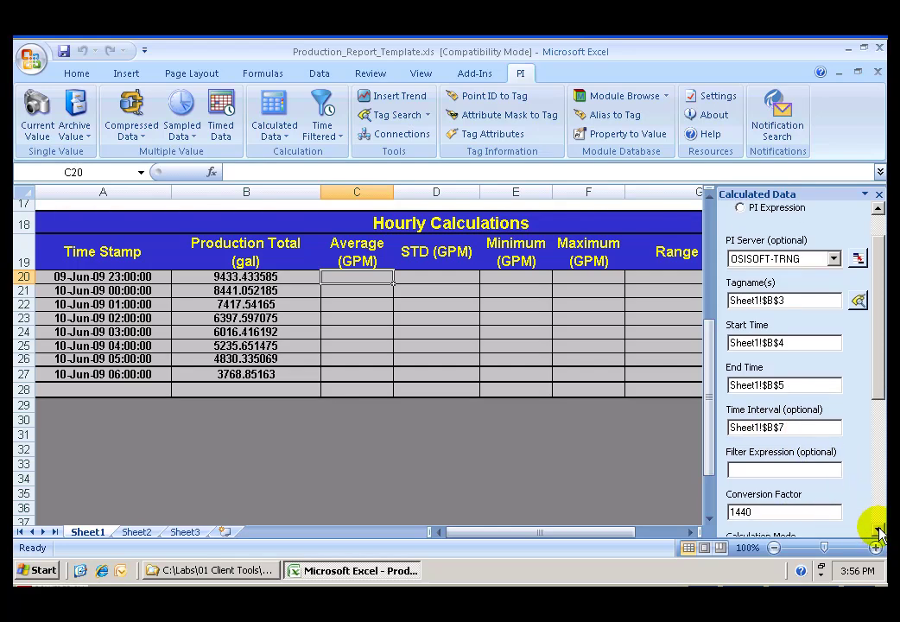
pyautogui.click(878, 529)
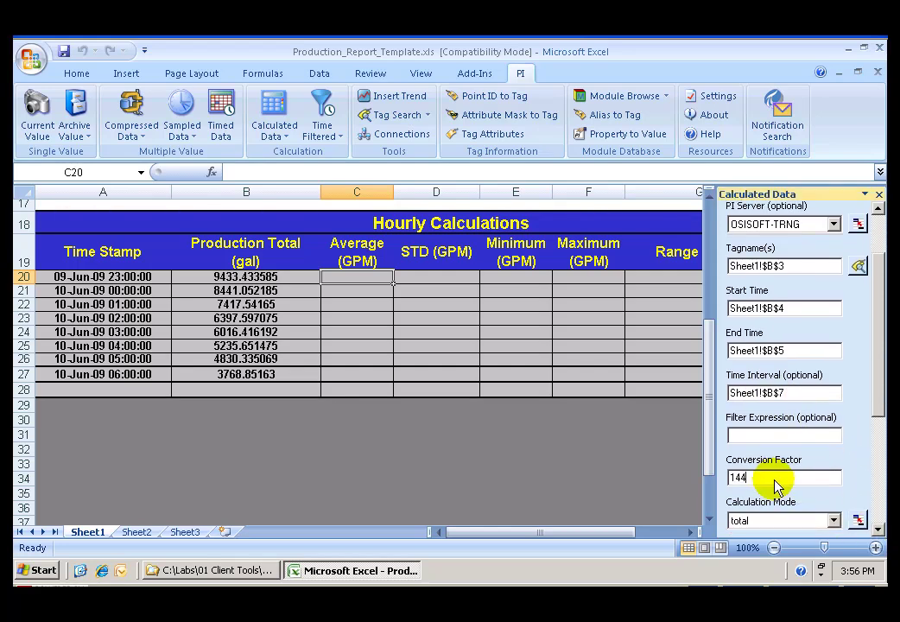
pyautogui.press('BackSpace')
pyautogui.press('BackSpace')
pyautogui.press('BackSpace')
pyautogui.write('1')
# Step: Calculate the hourly average with C20 as the output cell and the start time not shown
pyautogui.click(877, 530)
pyautogui.click(877, 529)
pyautogui.click(834, 308)
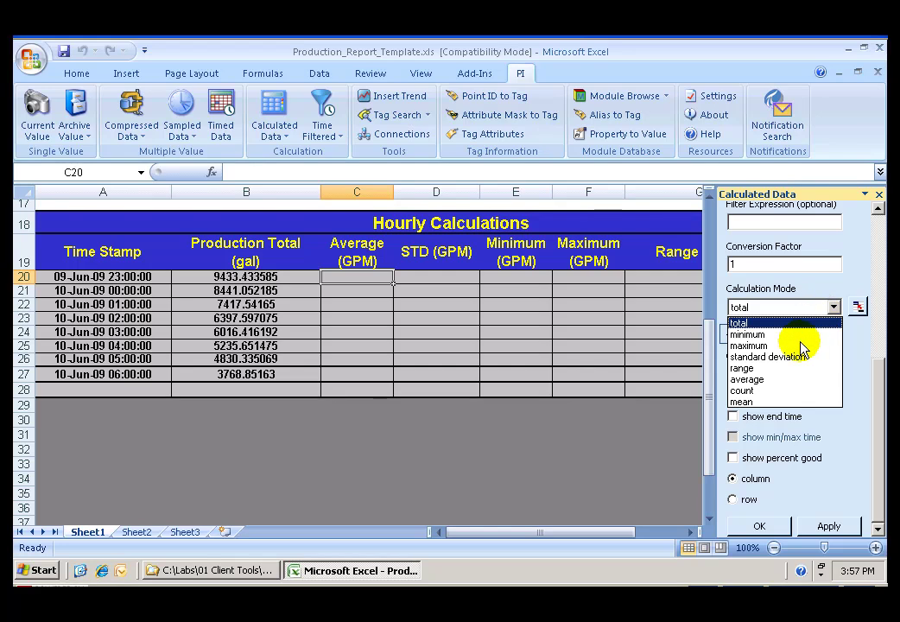
pyautogui.click(781, 379)
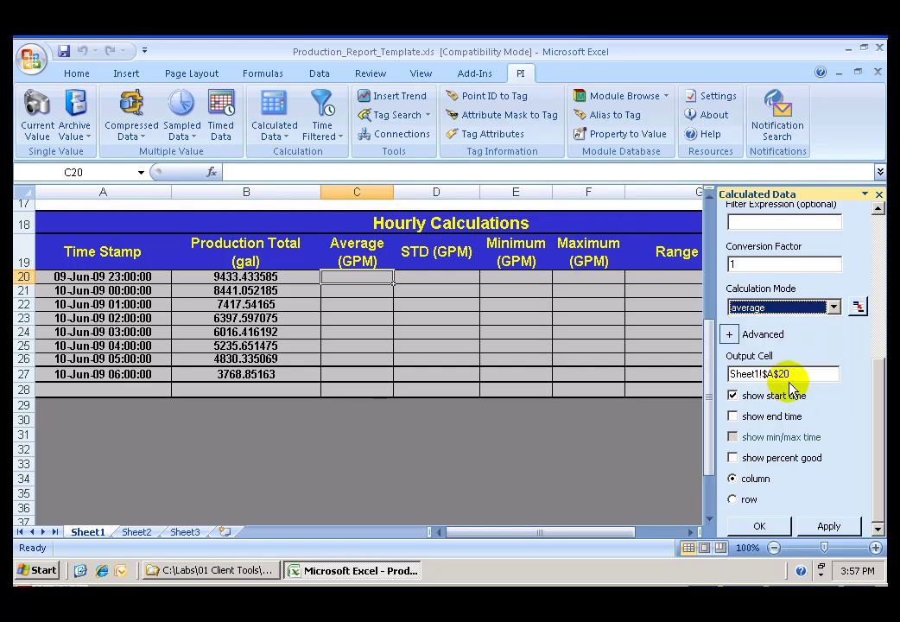
pyautogui.click(733, 395)
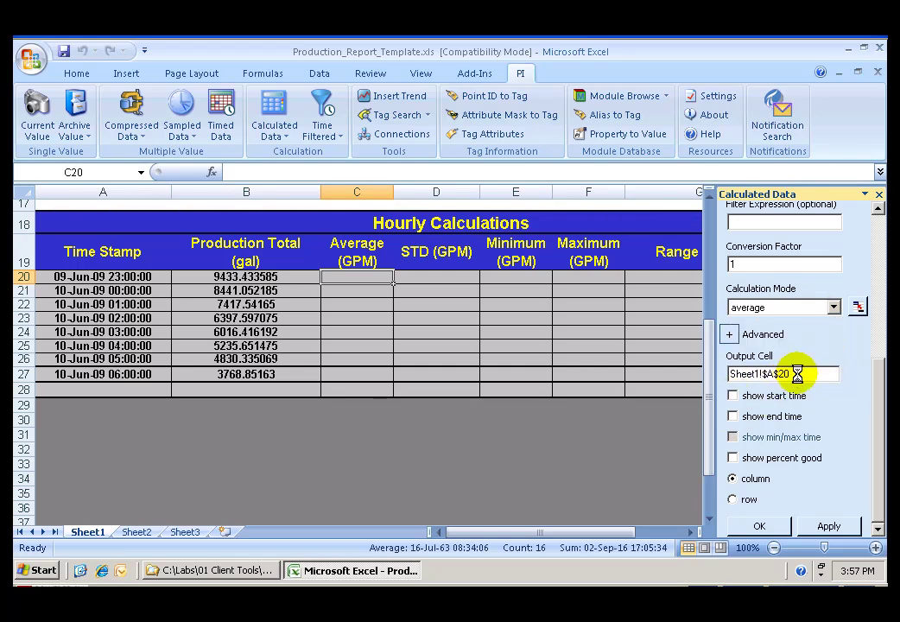
pyautogui.moveTo(797, 373); pyautogui.dragTo(718, 372)
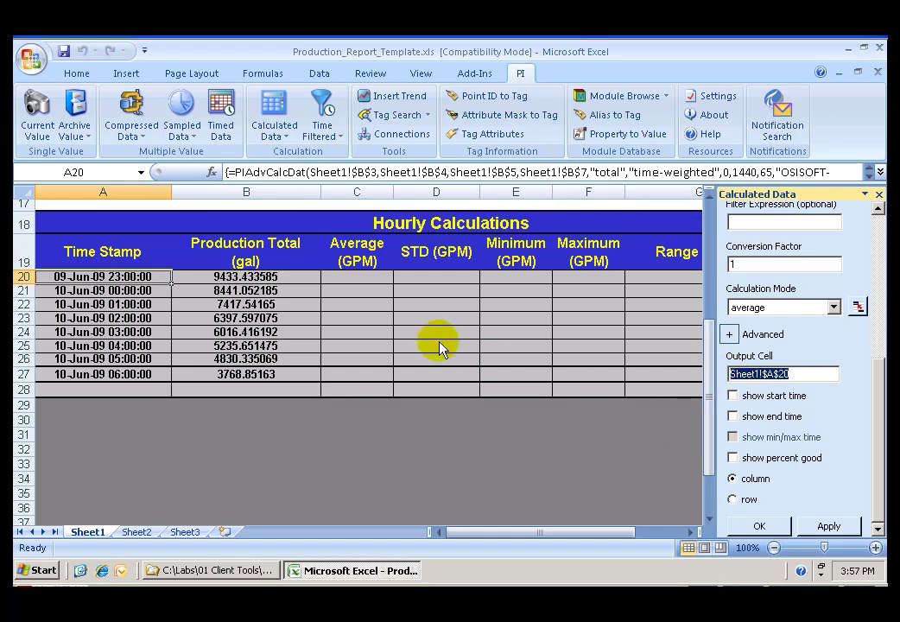
pyautogui.click(363, 277)
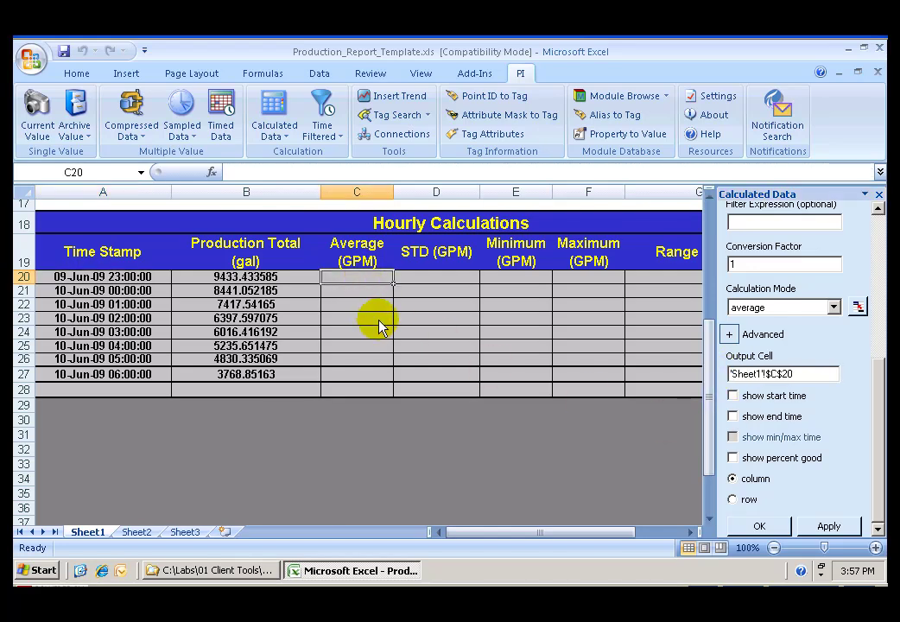
pyautogui.click(813, 529)
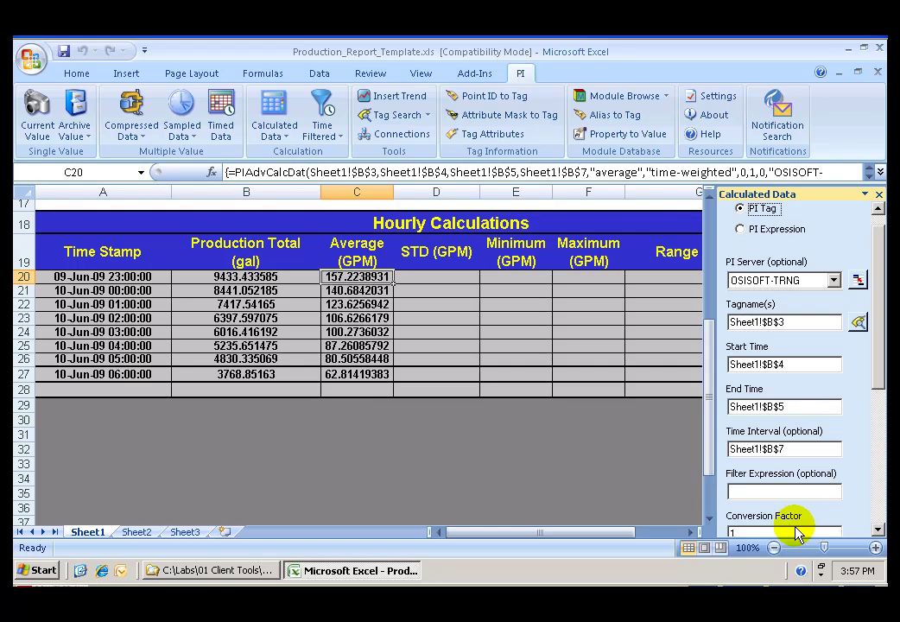
# Step: Calculate the hourly standard deviation with D20 in the STD column as the output cell
pyautogui.click(882, 515)
pyautogui.click(834, 307)
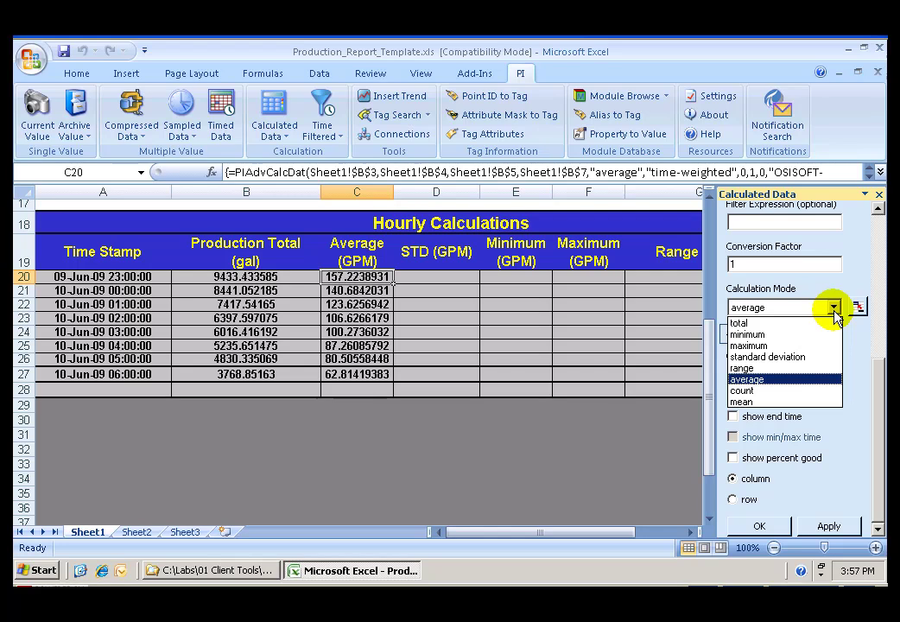
pyautogui.click(796, 357)
pyautogui.moveTo(787, 374); pyautogui.dragTo(714, 374)
pyautogui.click(456, 278)
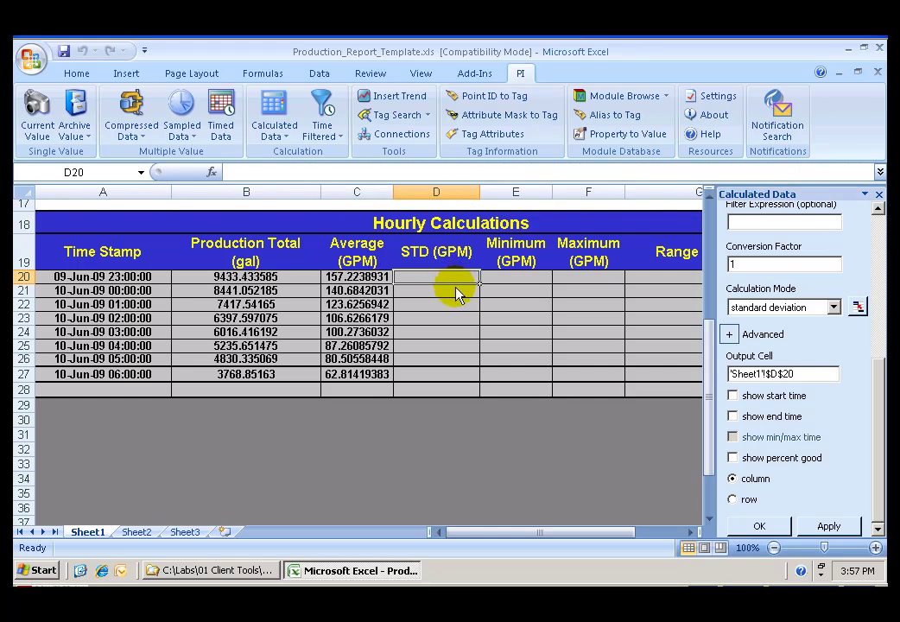
pyautogui.click(827, 526)
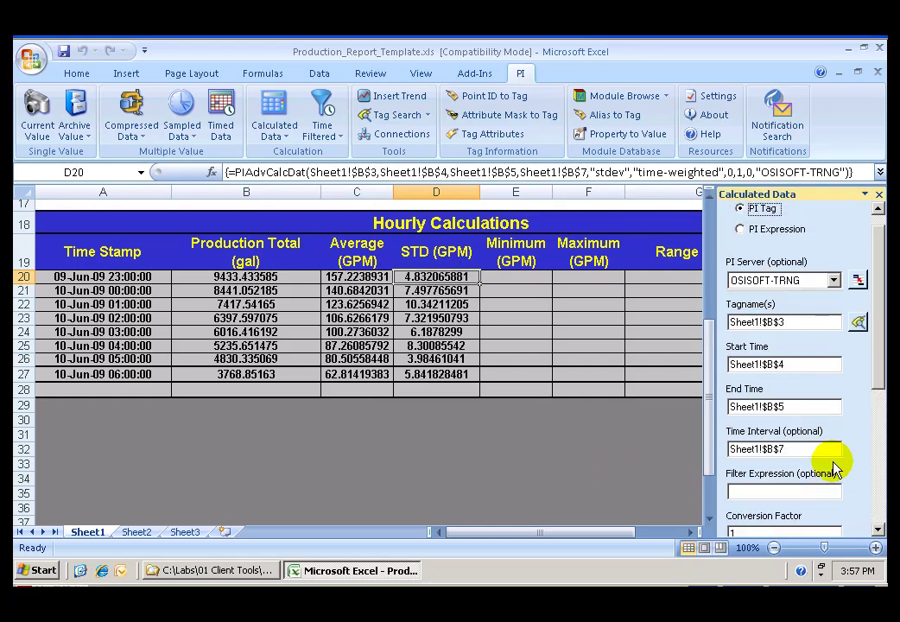
# Step: Calculate the hourly minimum with E20 in the Minimum column as the output cell
pyautogui.scroll(-5, 881, 462)
pyautogui.click(833, 306)
pyautogui.click(804, 334)
pyautogui.moveTo(801, 374); pyautogui.dragTo(724, 378)
pyautogui.click(510, 281)
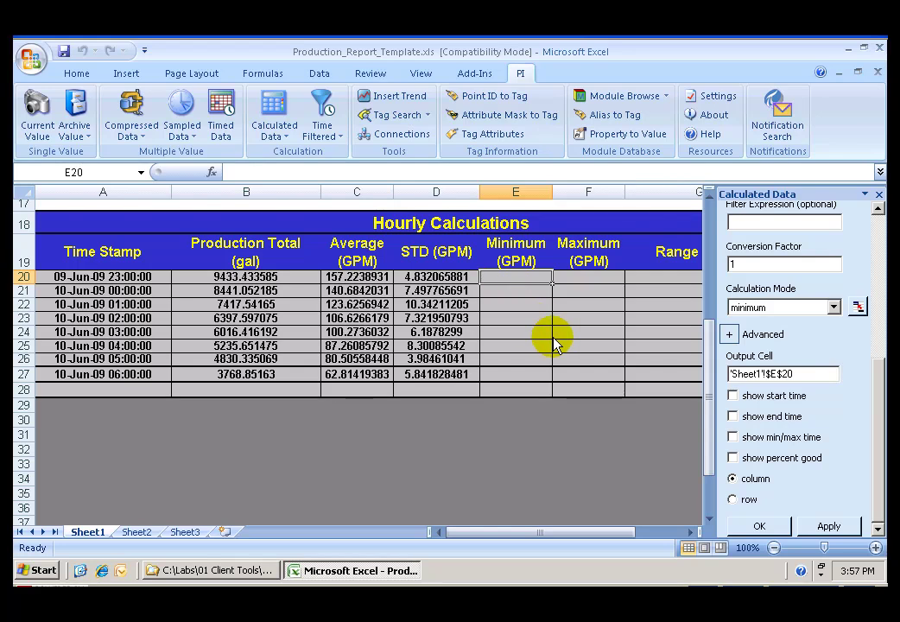
pyautogui.click(816, 526)
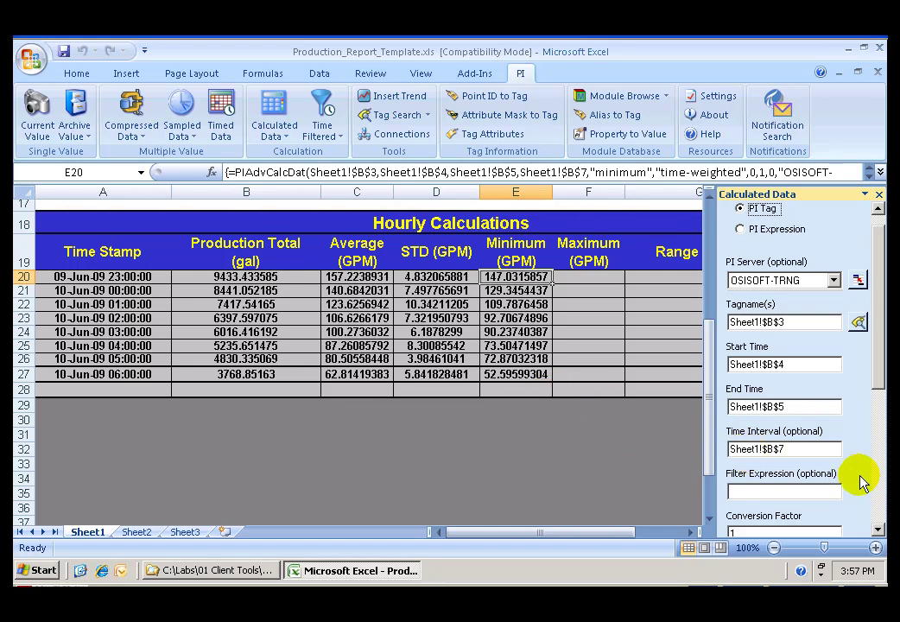
# Step: Calculate the hourly maximum with F20 in the Maximum column as the output cell
pyautogui.scroll(-5, 871, 499)
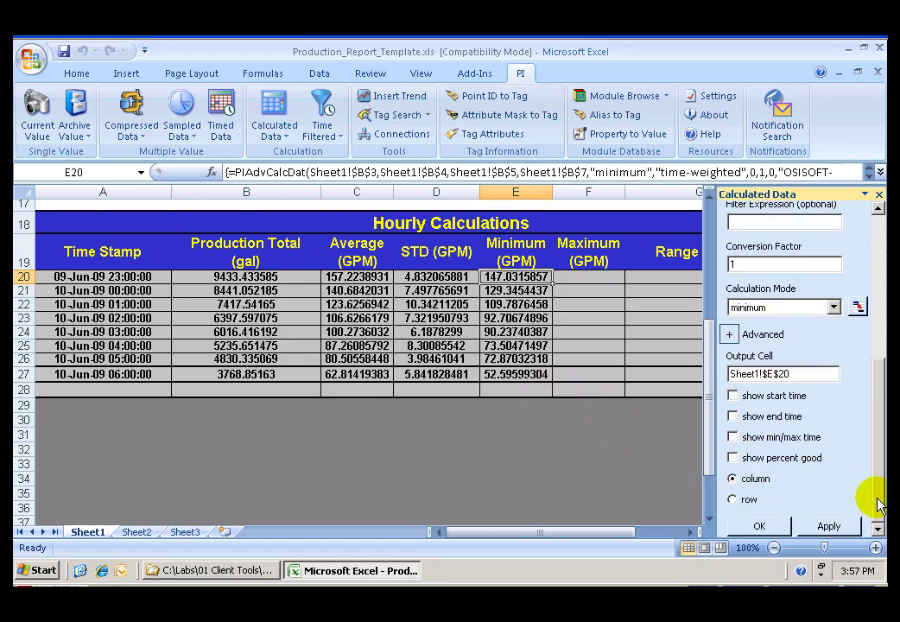
pyautogui.click(833, 307)
pyautogui.click(805, 346)
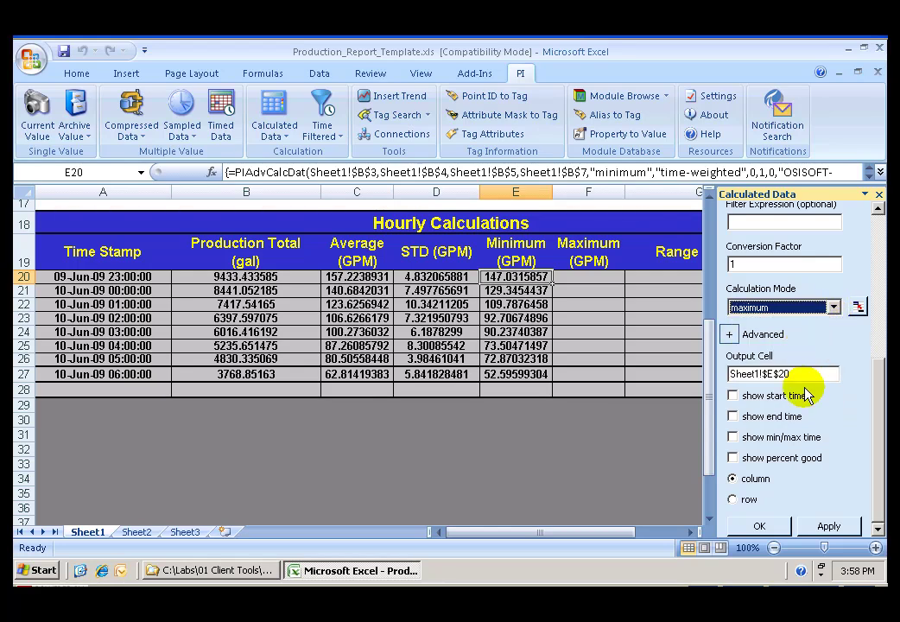
pyautogui.moveTo(779, 375); pyautogui.dragTo(714, 367)
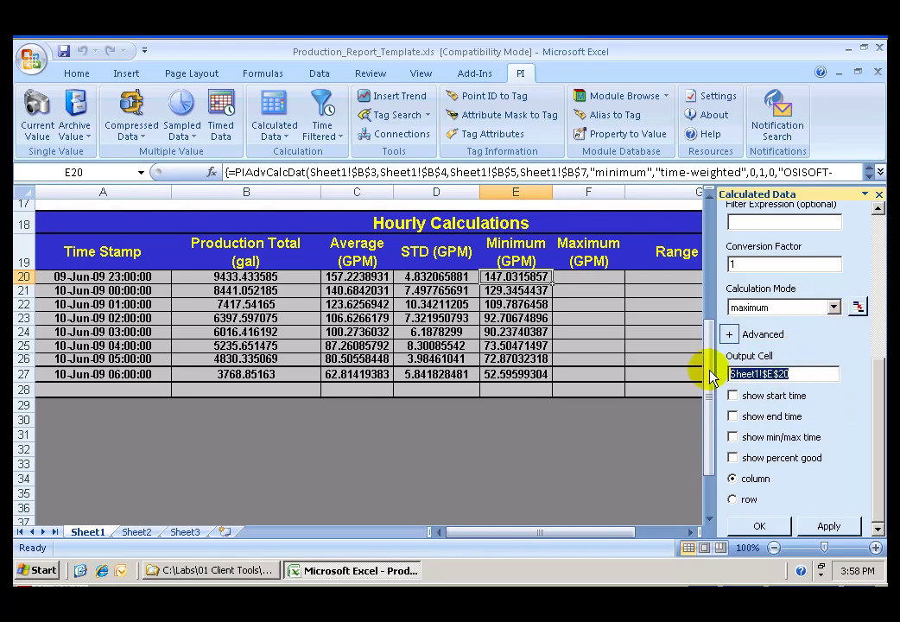
pyautogui.click(591, 277)
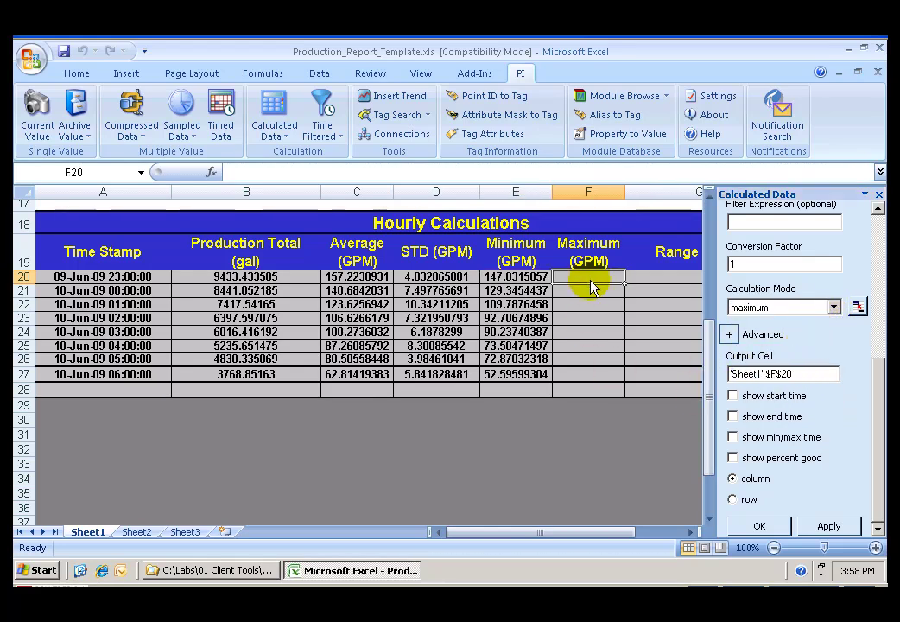
pyautogui.click(822, 529)
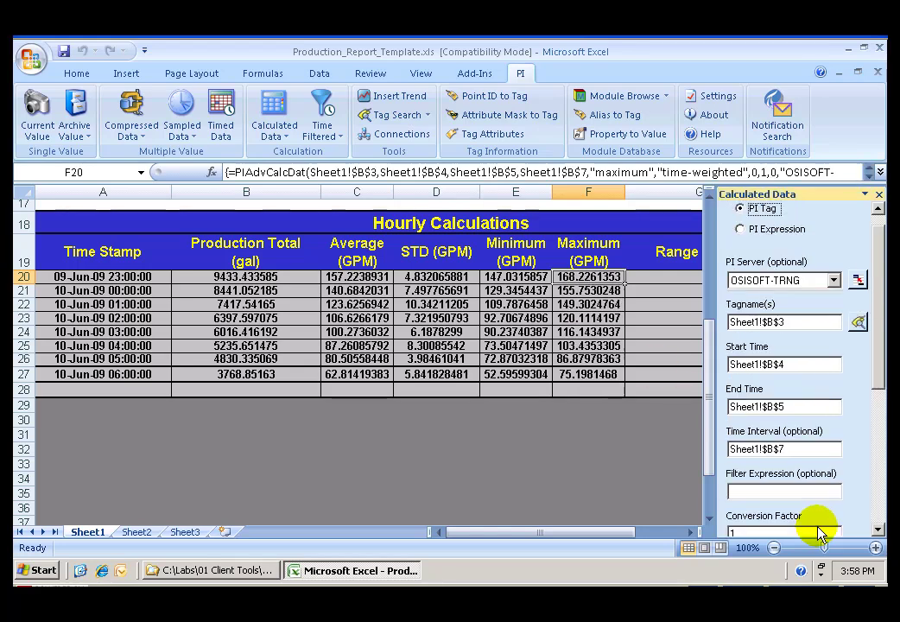
# Step: Set the calculation mode to range and the output cell to G20 in the hourly Range column
pyautogui.click(691, 531)
pyautogui.click(691, 531)
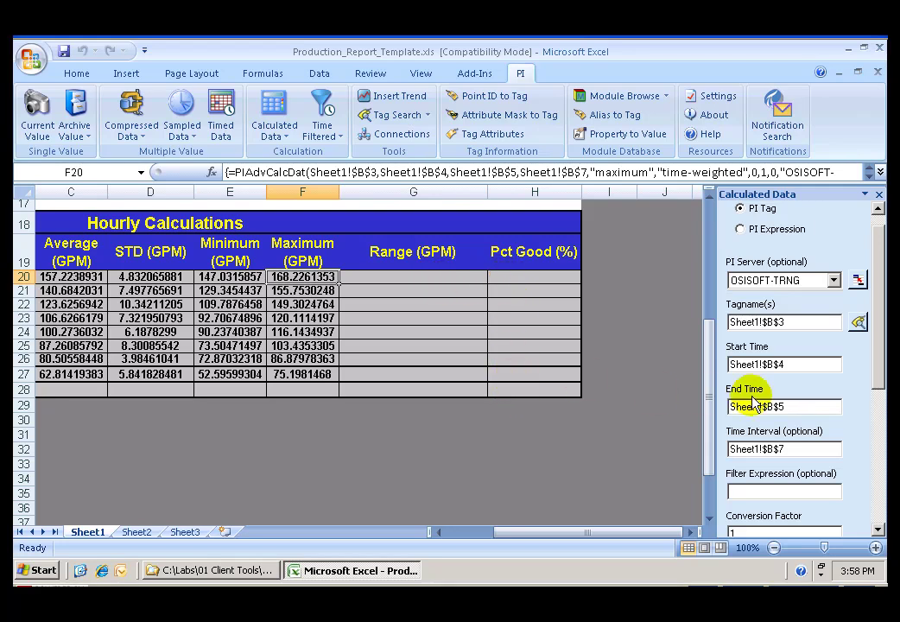
pyautogui.click(880, 497)
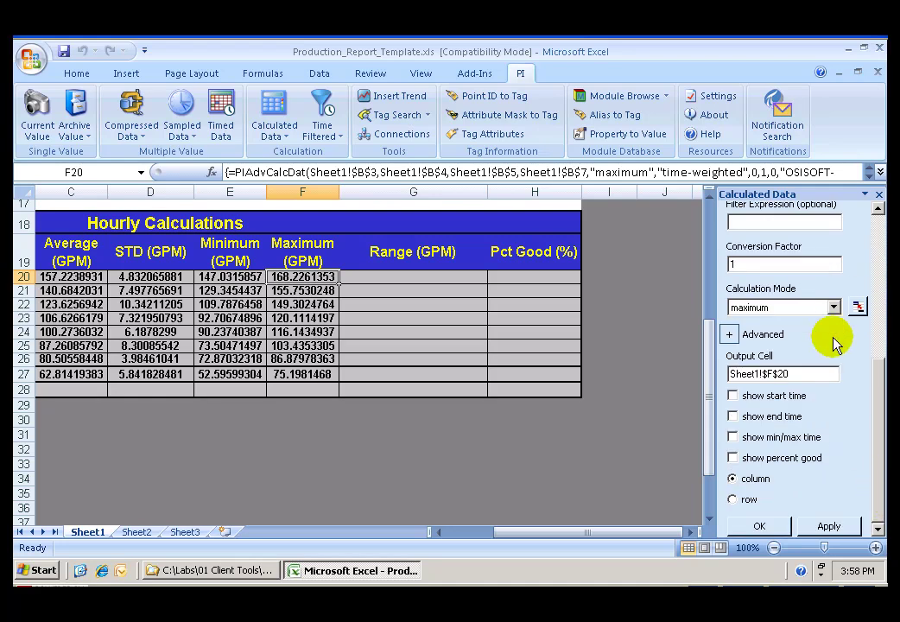
pyautogui.click(832, 307)
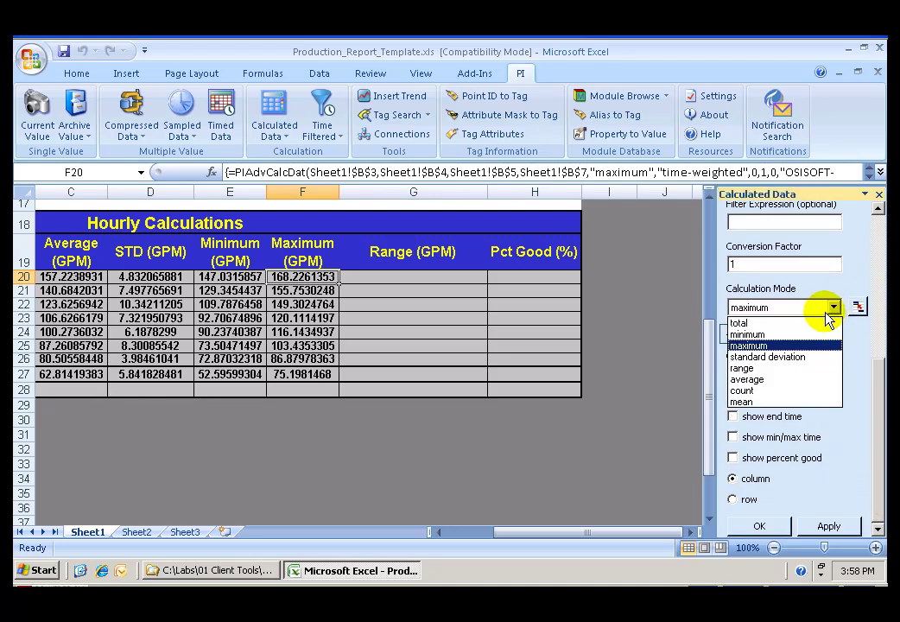
pyautogui.click(795, 370)
pyautogui.moveTo(795, 377); pyautogui.dragTo(728, 373)
pyautogui.click(416, 280)
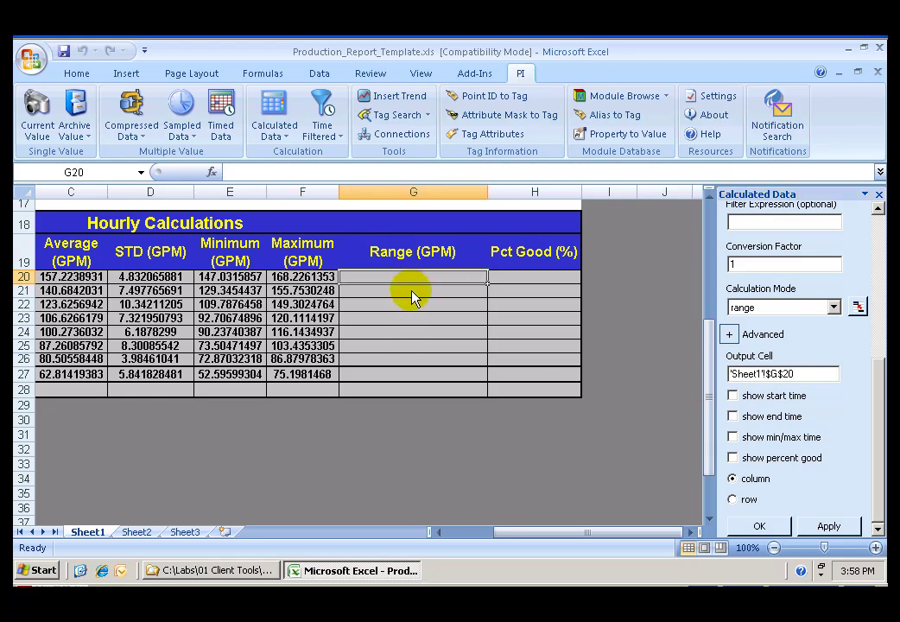
# Step: Apply the hourly range calculation with percent good shown and the start time not shown
pyautogui.click(733, 395)
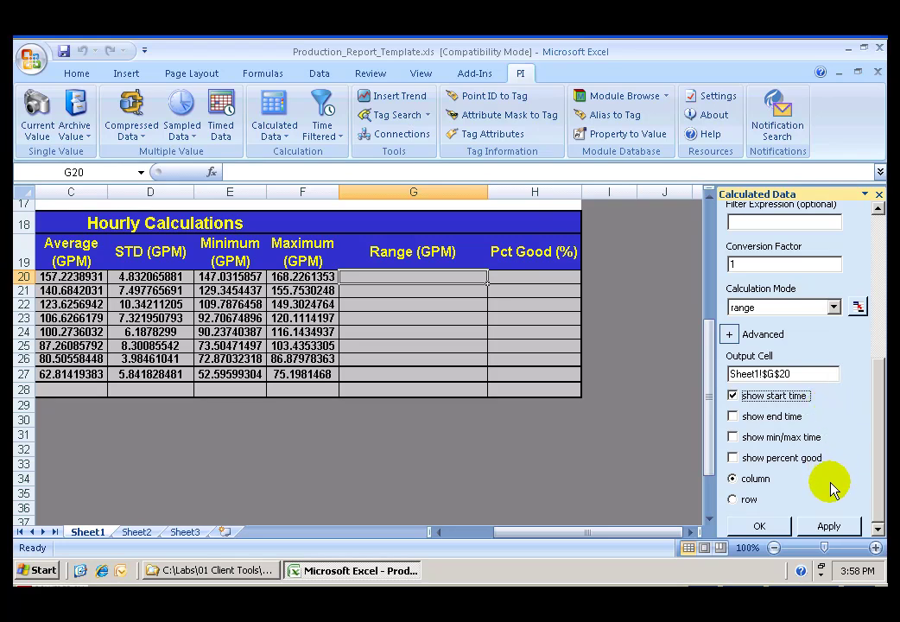
pyautogui.click(733, 397)
pyautogui.click(733, 458)
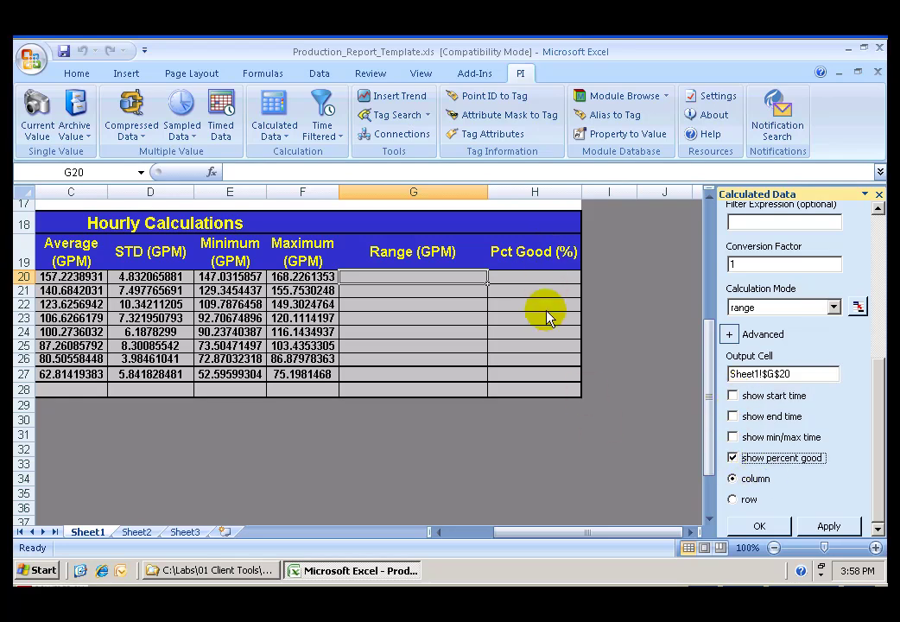
pyautogui.click(826, 527)
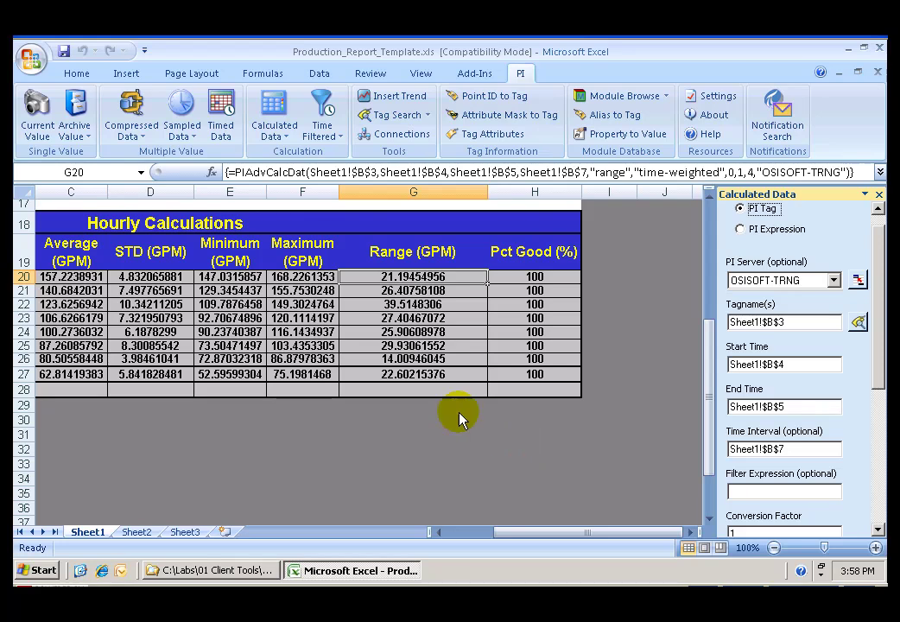